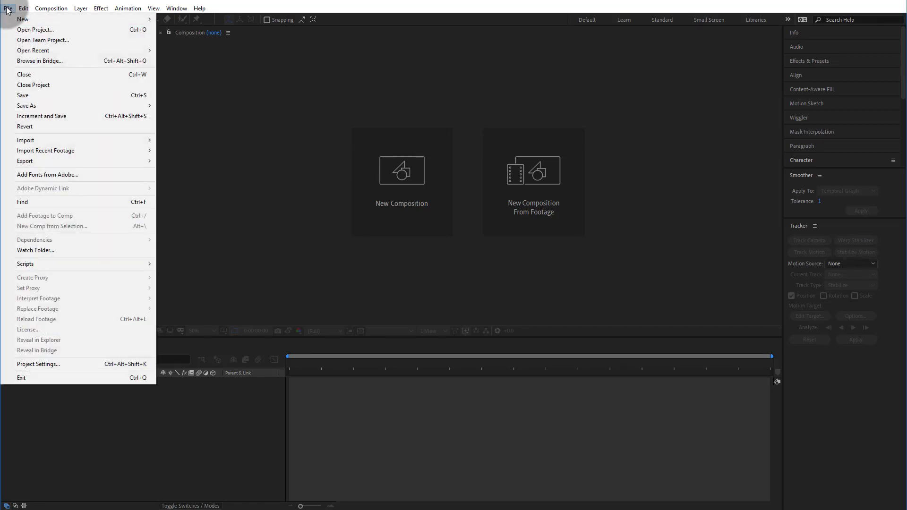
Import Vector Drawing Pen.ai as Composition - Retain Layer Sizes and open the resulting Vector Drawing Pen composition
mouse_move(58, 143)
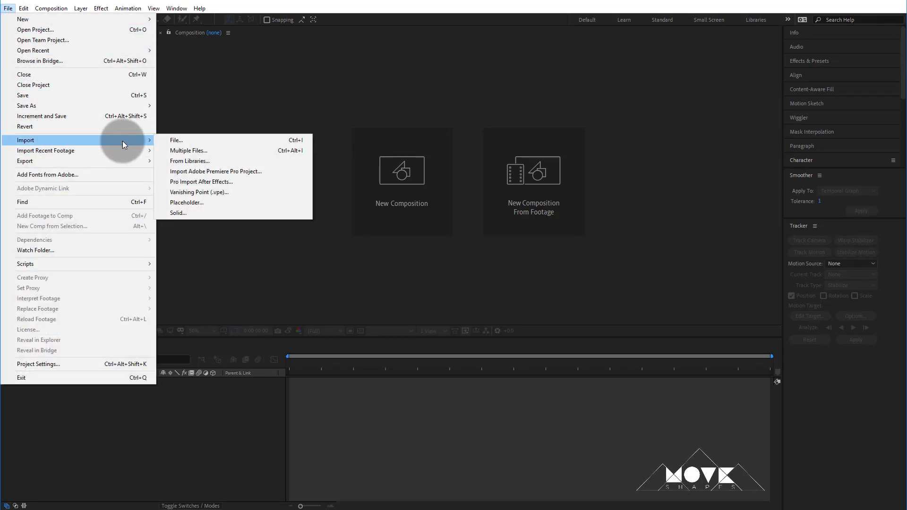
click(172, 142)
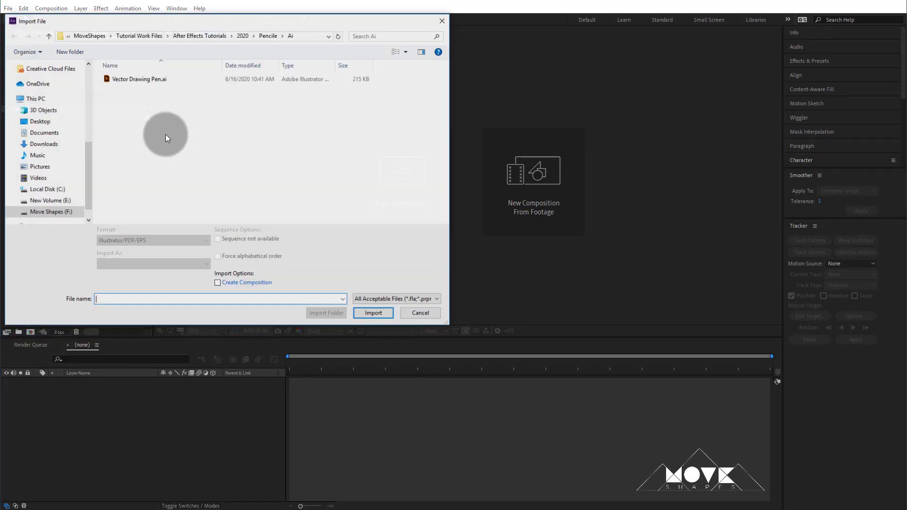
click(132, 79)
click(154, 260)
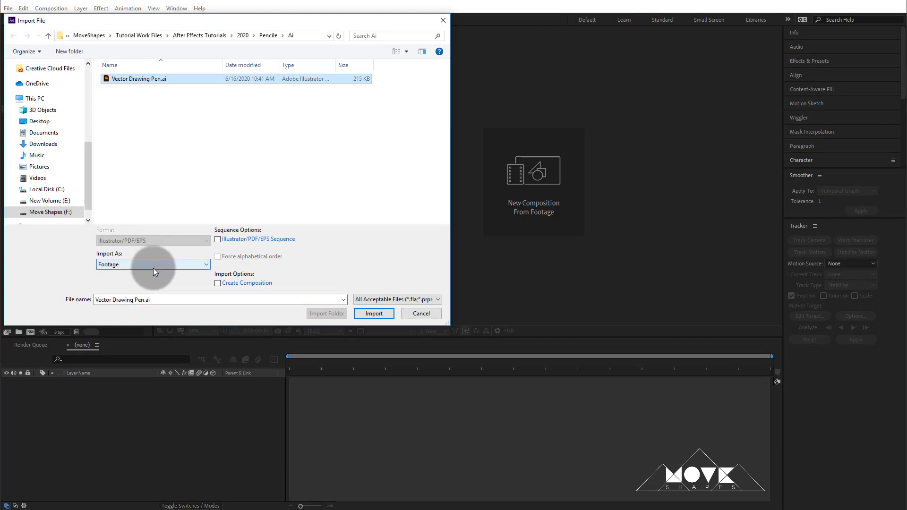
click(158, 282)
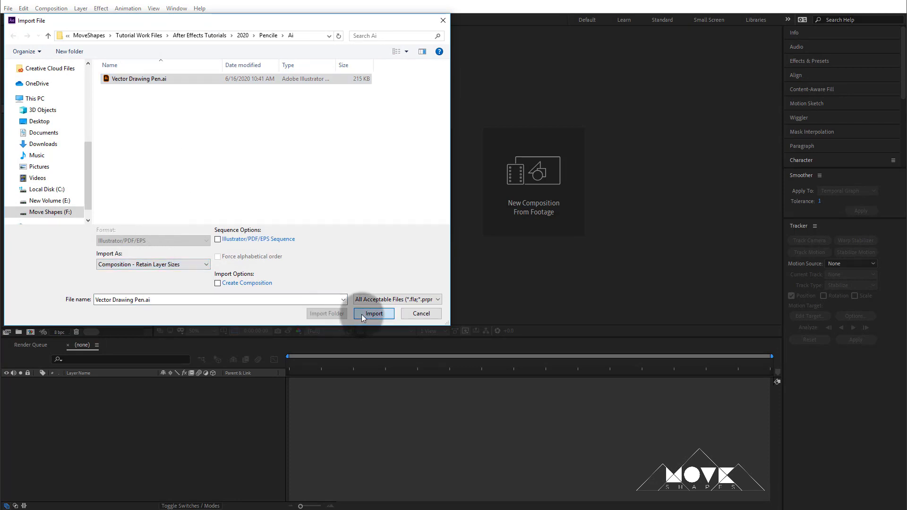
click(361, 314)
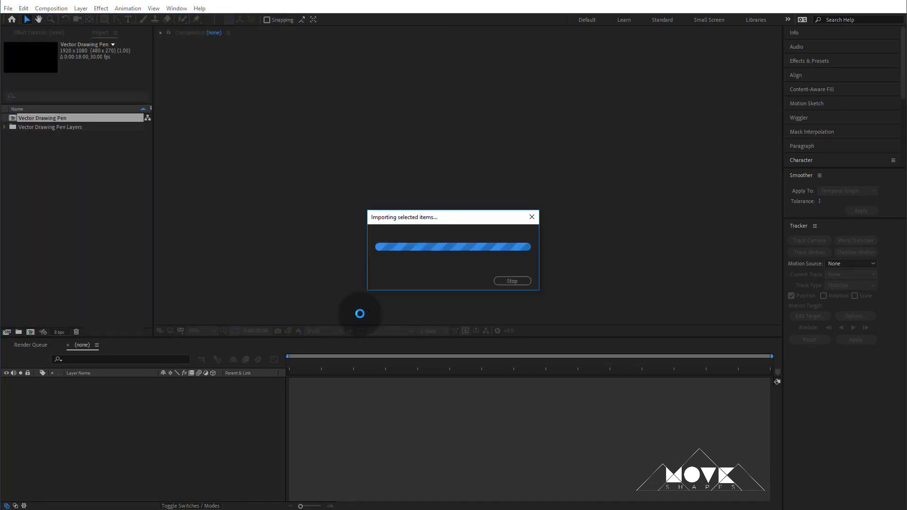
double_click(53, 117)
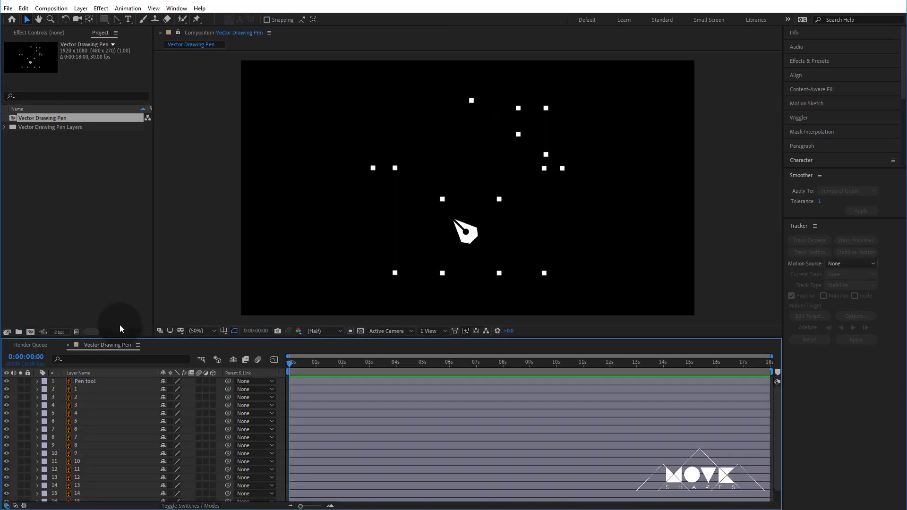
Create a white 1920 x 1080 solid named BG, place it beneath all other layers and lock it
right_click(710, 161)
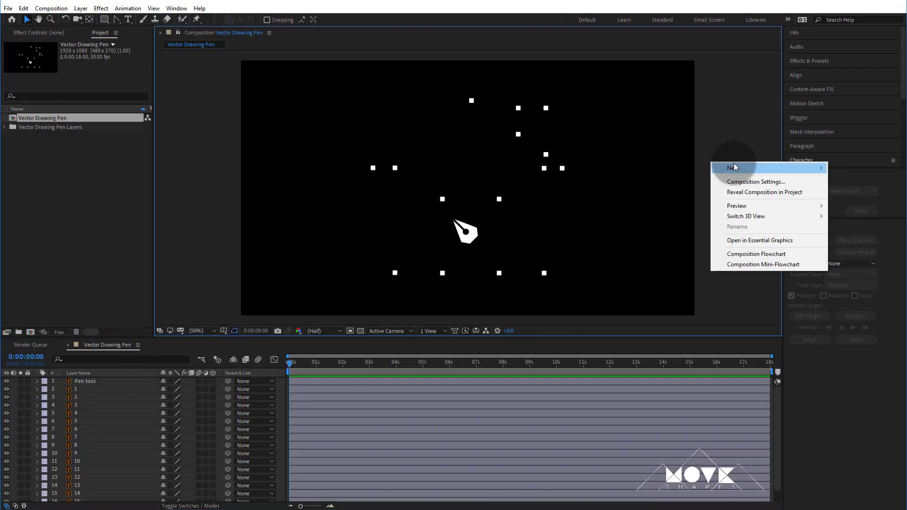
mouse_move(727, 168)
click(686, 192)
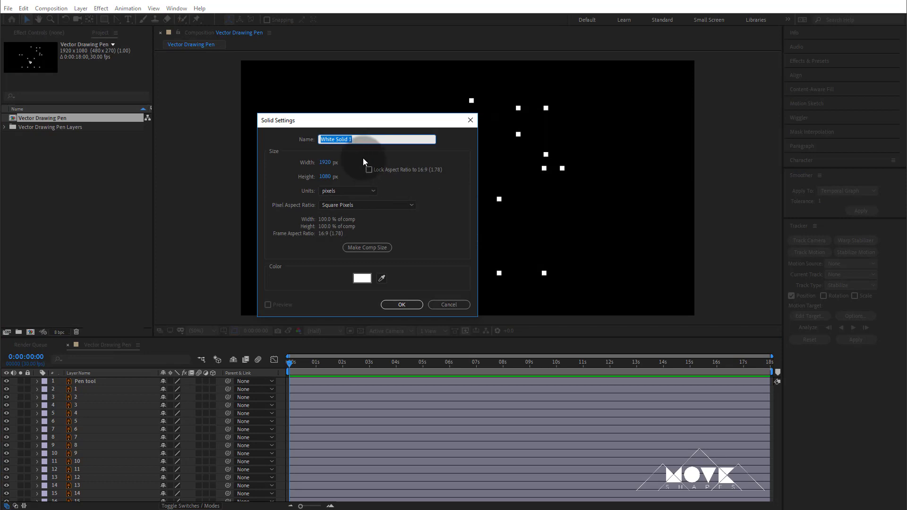
text(BG)
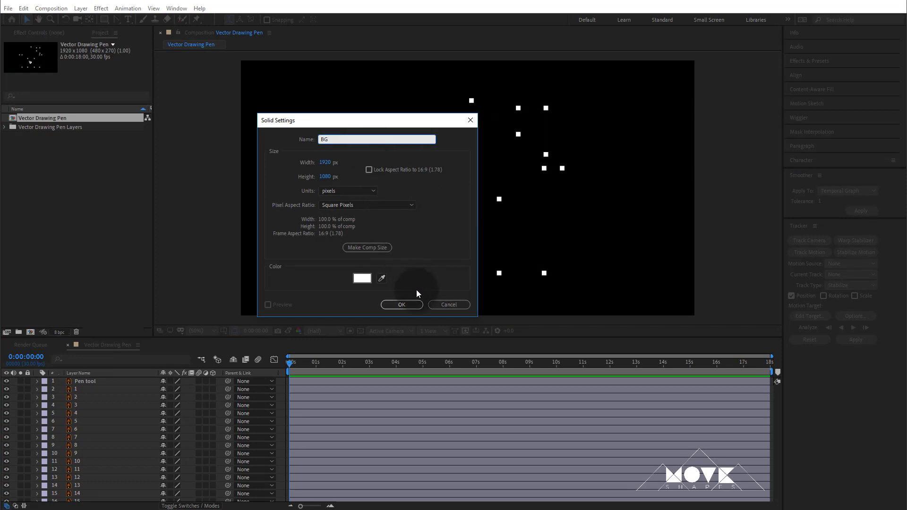
click(416, 304)
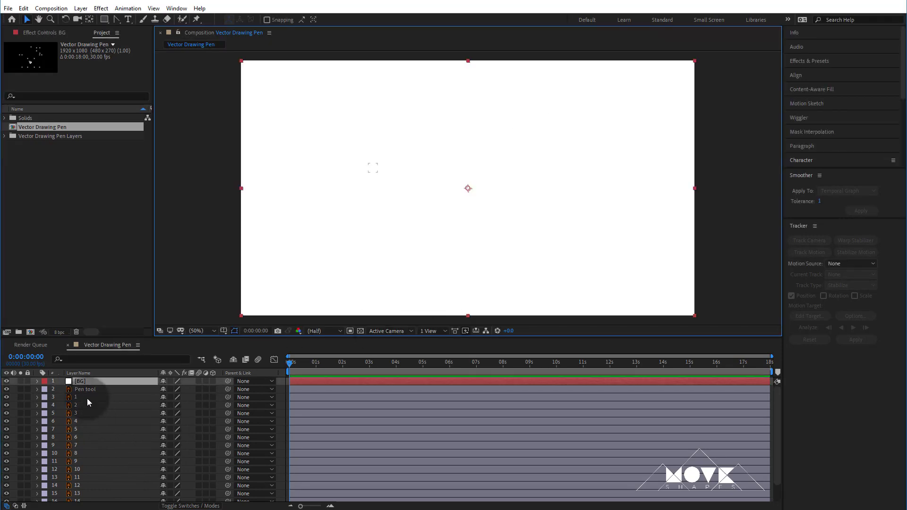
mouse_move(75, 385)
mouse_down()
mouse_move(105, 494)
mouse_move(96, 500)
mouse_up()
click(27, 497)
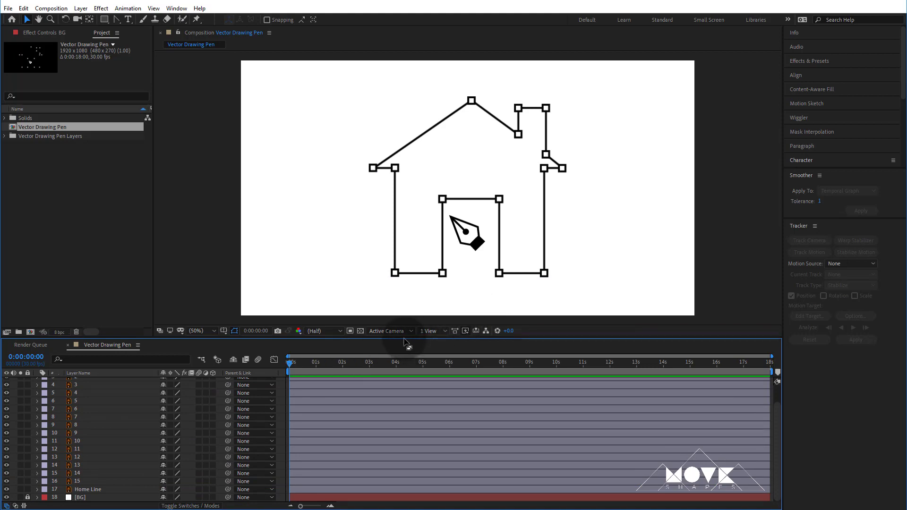
Turn off visibility for layers 1 to 15, mark them as shy and hide shy layers in the timeline
drag(402, 337, 398, 314)
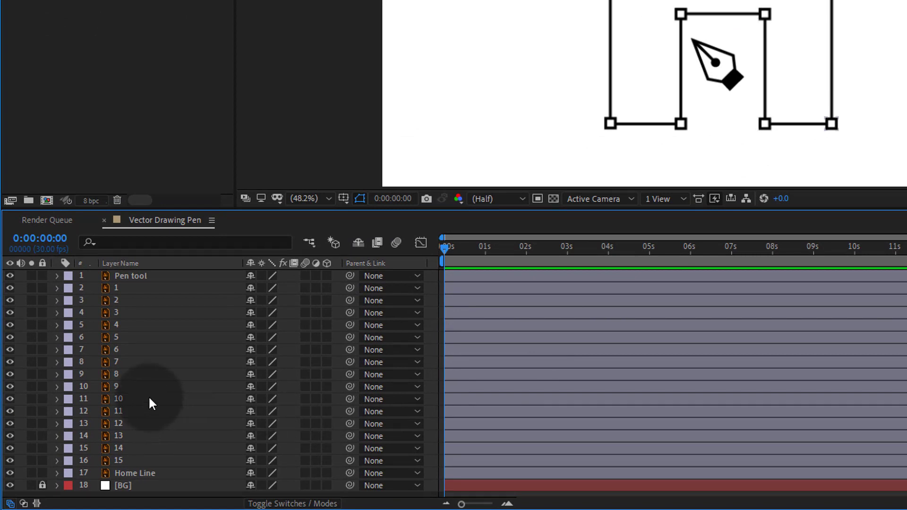
click(115, 290)
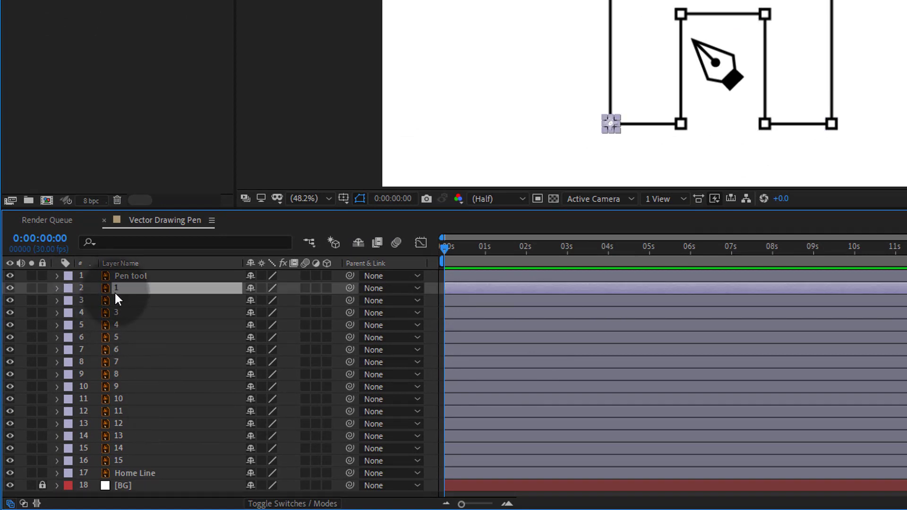
shift+click(133, 459)
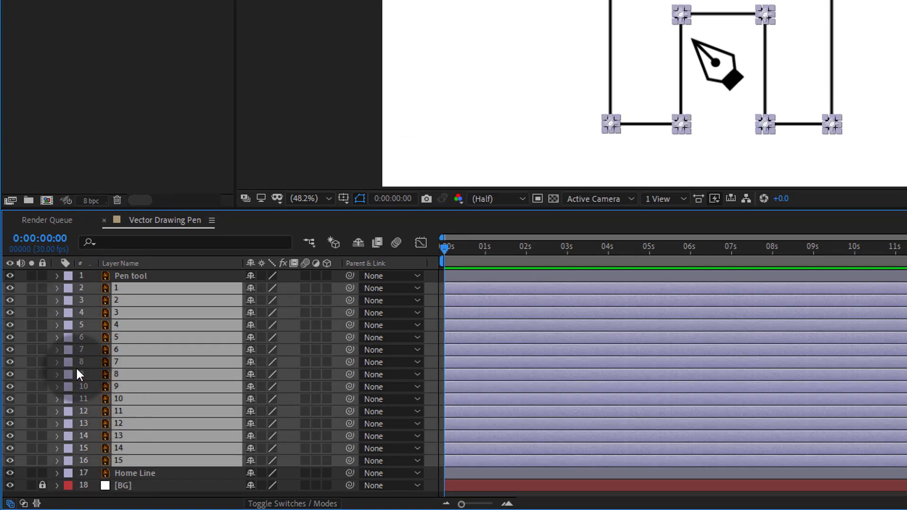
click(8, 287)
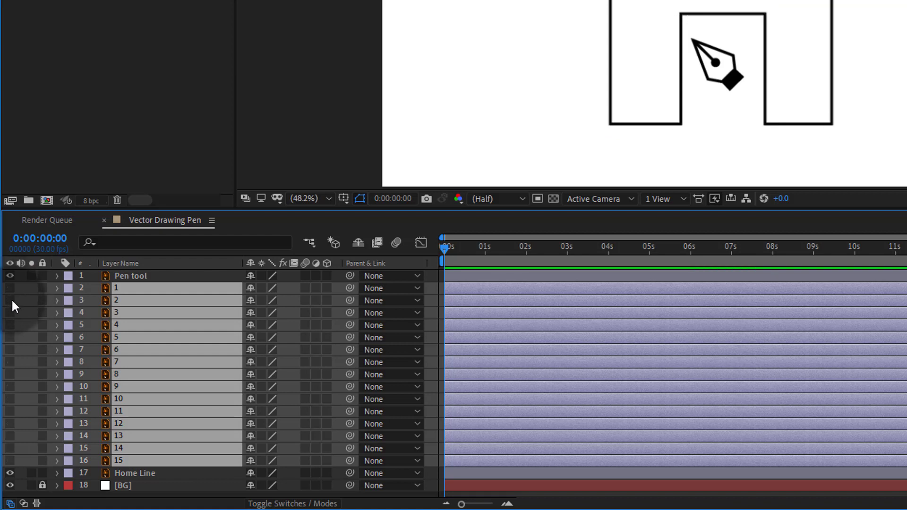
click(292, 503)
click(293, 504)
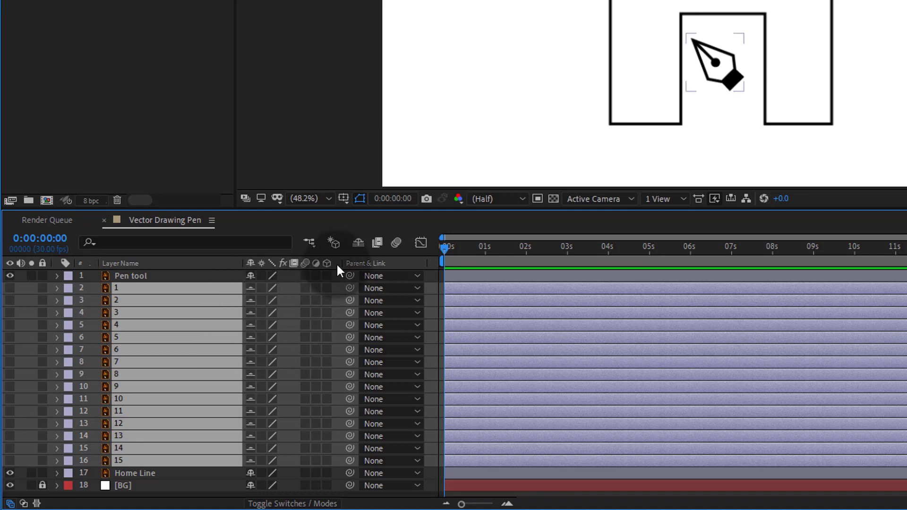
click(359, 243)
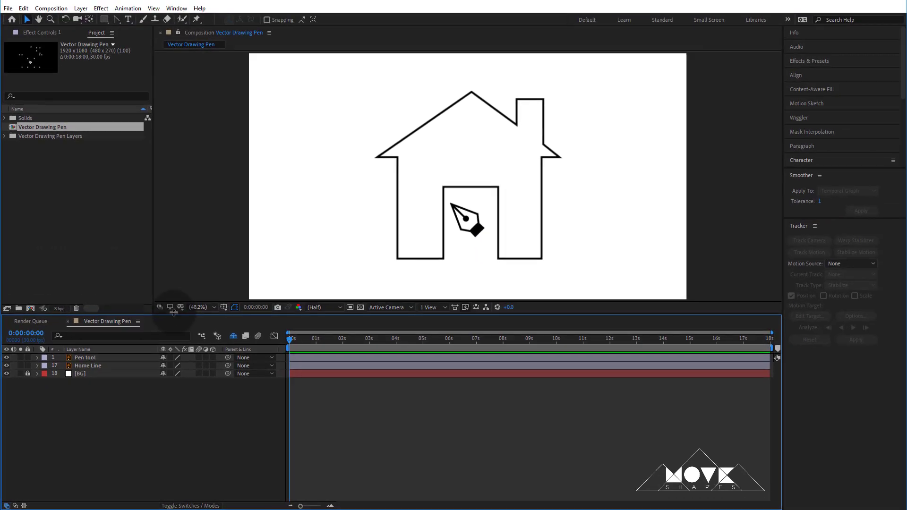
drag(174, 313, 183, 336)
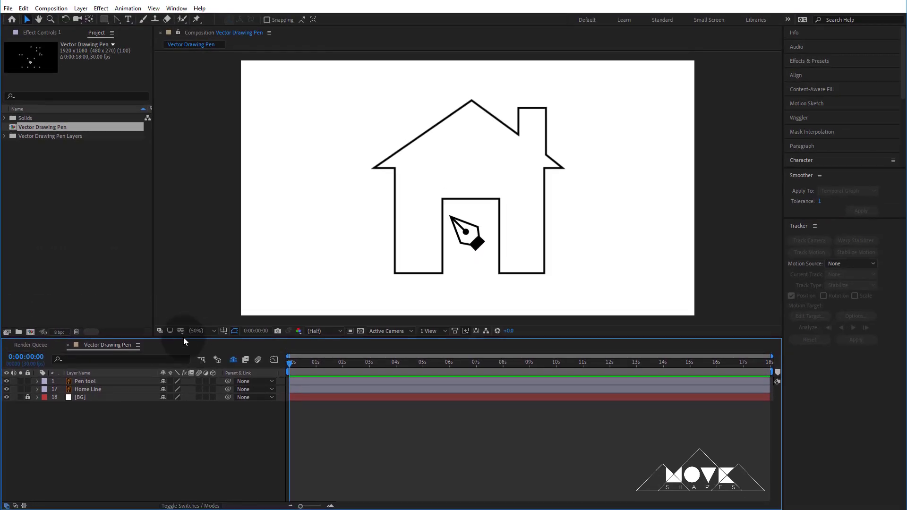
Start Position keyframing on the Pen tool layer at 0 s, with the pen moved just below the frame at about 1186, 1162
click(63, 384)
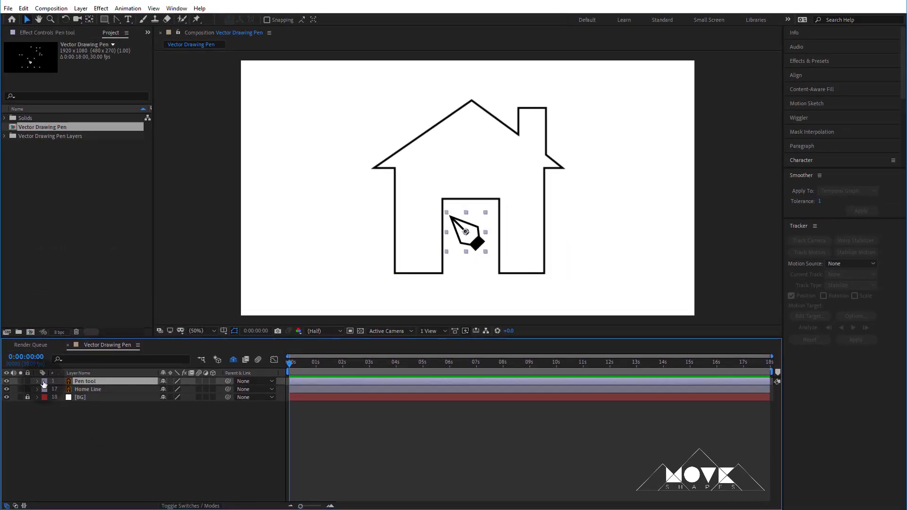
click(38, 382)
click(46, 390)
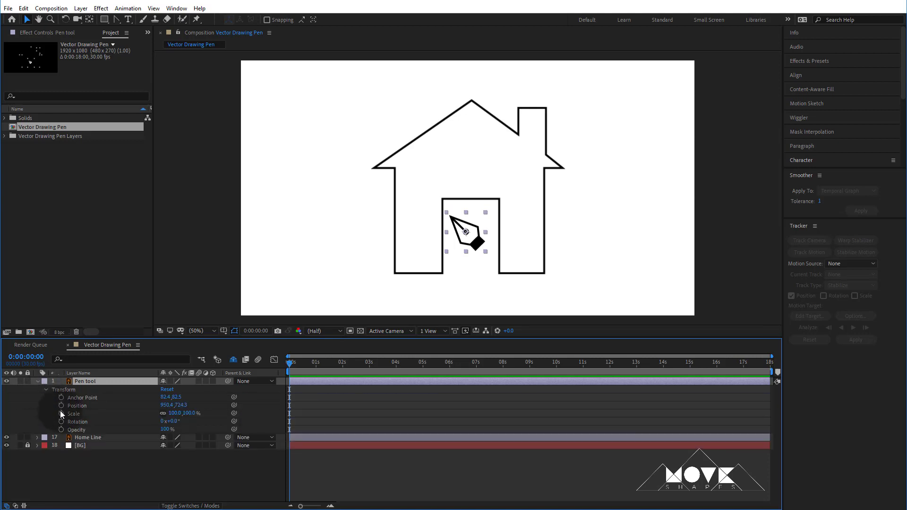
click(61, 405)
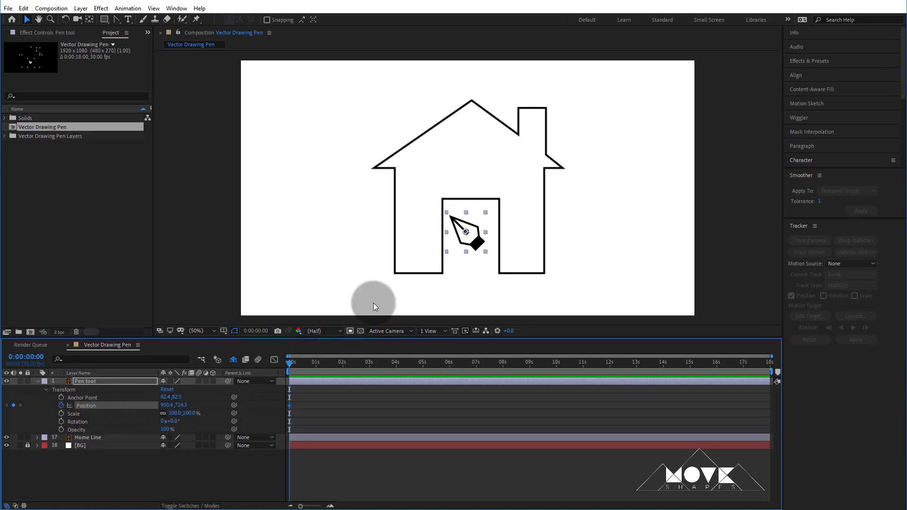
drag(470, 243, 532, 346)
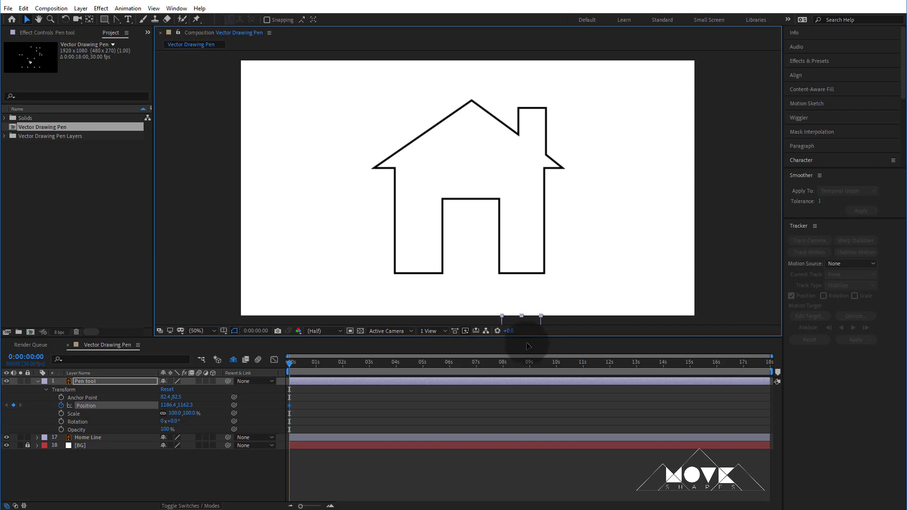
Add Position keyframes near 1, 2 and 3 s, placing the pen tip on the house's lower-left corner, left wall top and left eave
click(316, 364)
drag(510, 321, 398, 275)
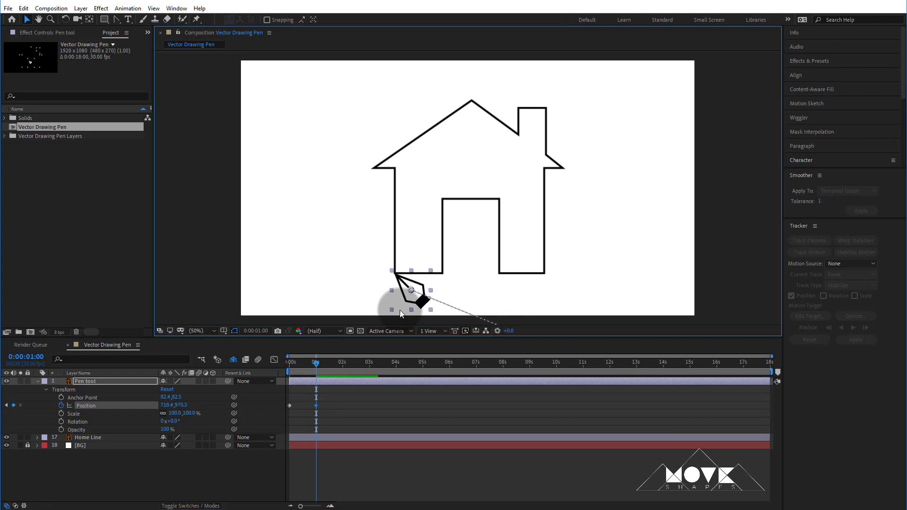
click(344, 368)
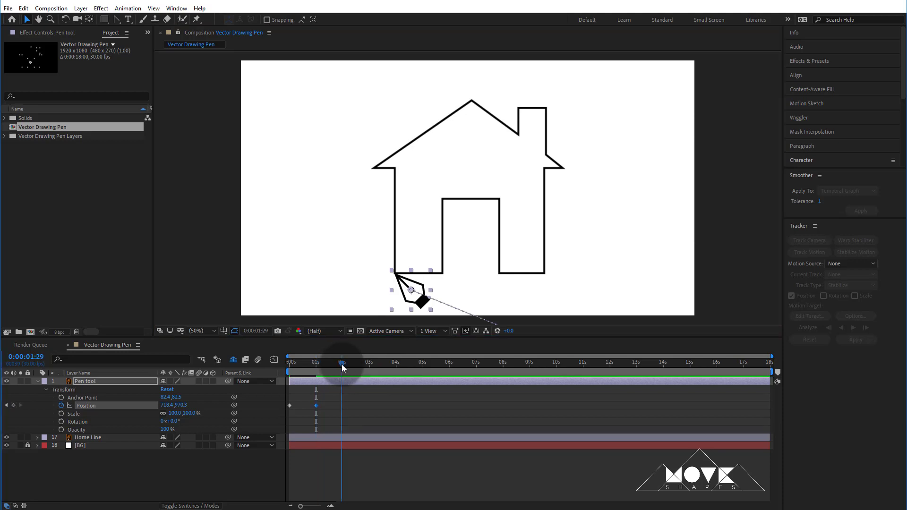
drag(410, 291, 413, 197)
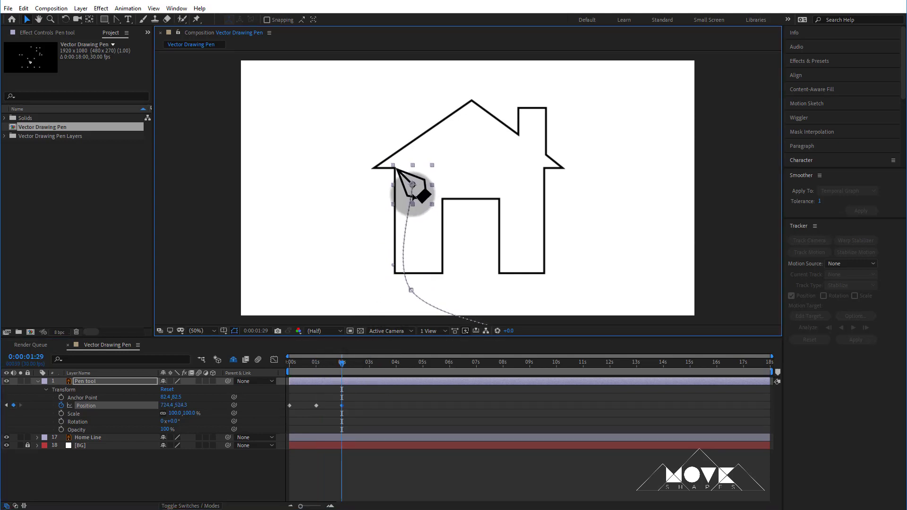
click(368, 363)
drag(412, 210, 399, 196)
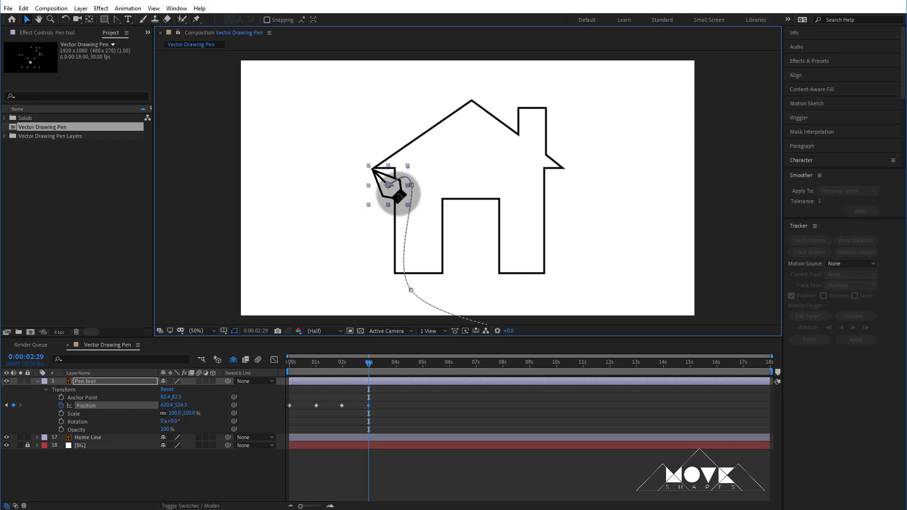
Keyframe the pen tip on each following corner of the house outline, one per second from 4 to 16 s, ending at the lower-left corner
click(396, 363)
mouse_move(400, 196)
mouse_down()
mouse_move(502, 127)
mouse_move(545, 163)
mouse_move(532, 134)
mouse_move(568, 128)
mouse_move(572, 187)
mouse_move(586, 194)
mouse_move(569, 202)
mouse_move(573, 299)
mouse_move(527, 300)
mouse_move(526, 229)
mouse_move(476, 226)
mouse_move(476, 305)
mouse_move(472, 281)
mouse_move(472, 302)
mouse_move(425, 300)
mouse_up()
click(423, 362)
click(449, 362)
click(476, 363)
click(502, 362)
click(529, 364)
click(555, 363)
click(582, 363)
click(609, 362)
click(635, 363)
click(661, 363)
click(688, 363)
click(718, 362)
click(483, 478)
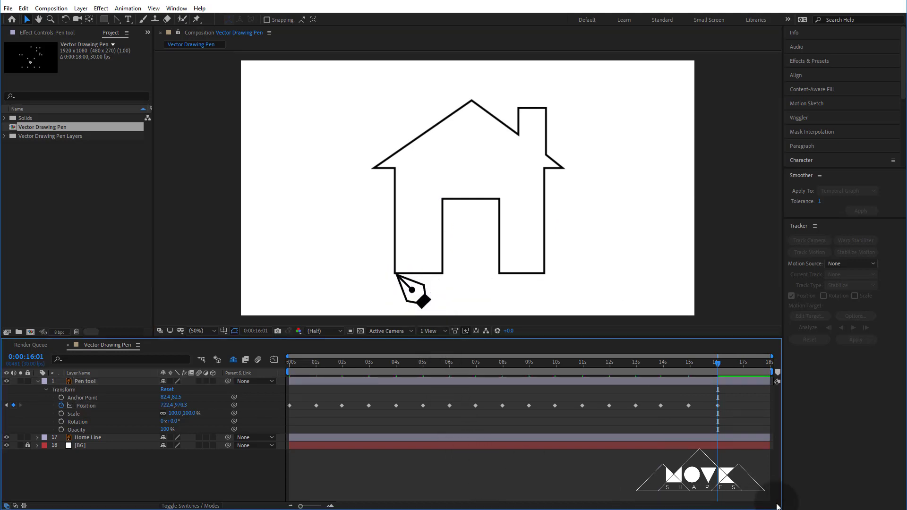
Select all Position keyframes of the Pen tool layer and straighten its curved motion path with the Convert Vertex tool
mouse_move(701, 364)
mouse_down()
mouse_move(543, 352)
mouse_move(294, 370)
mouse_move(396, 383)
mouse_up()
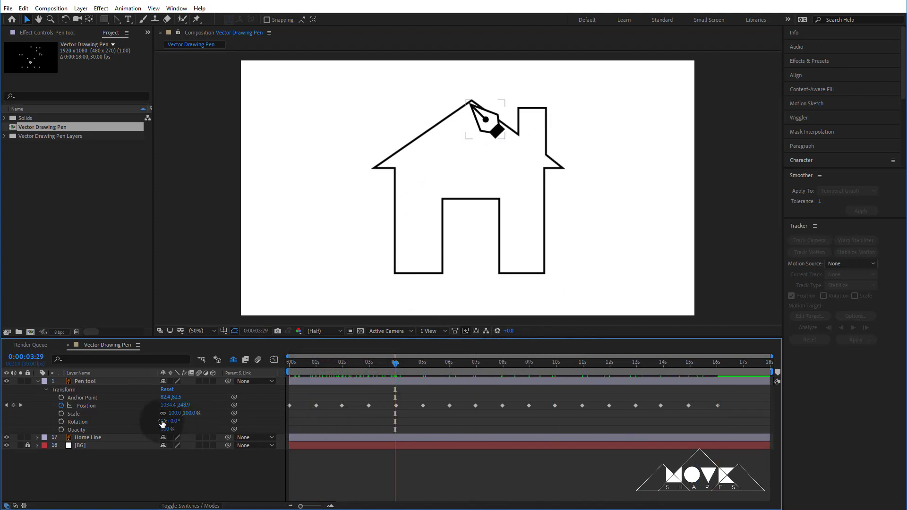
click(96, 405)
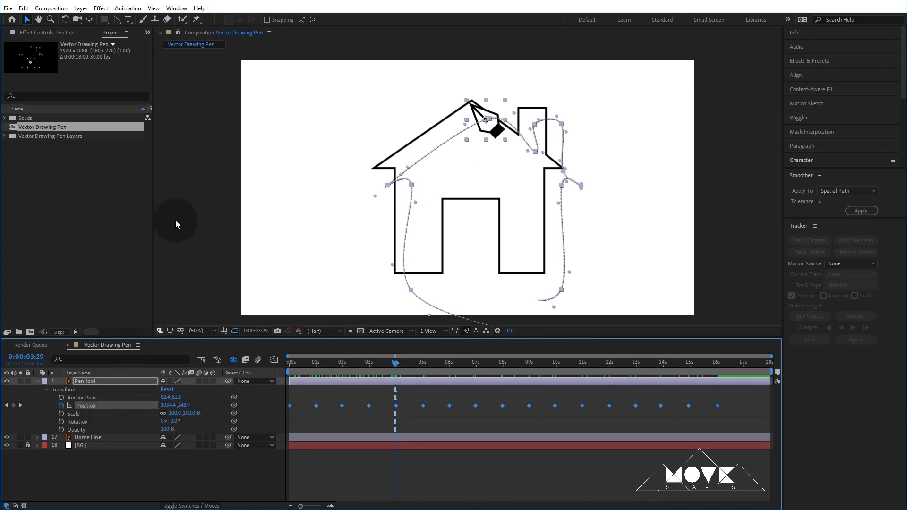
drag(114, 19, 168, 55)
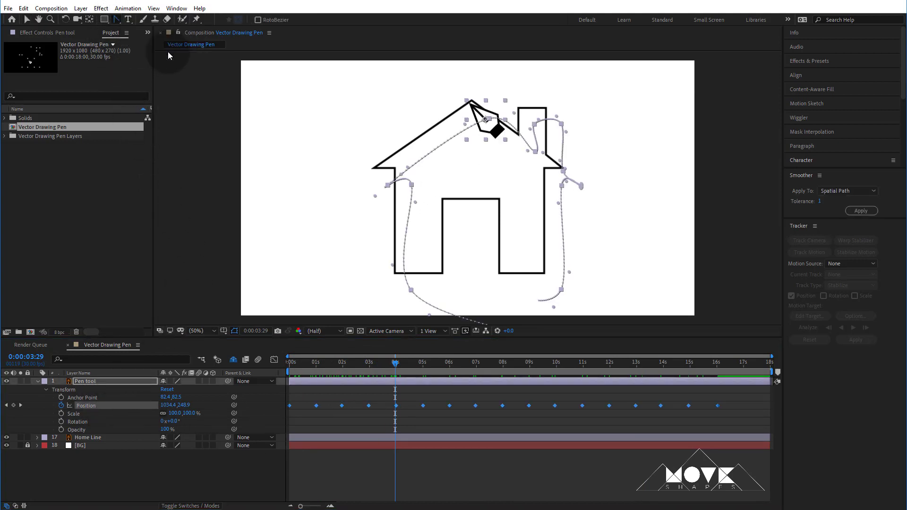
click(411, 185)
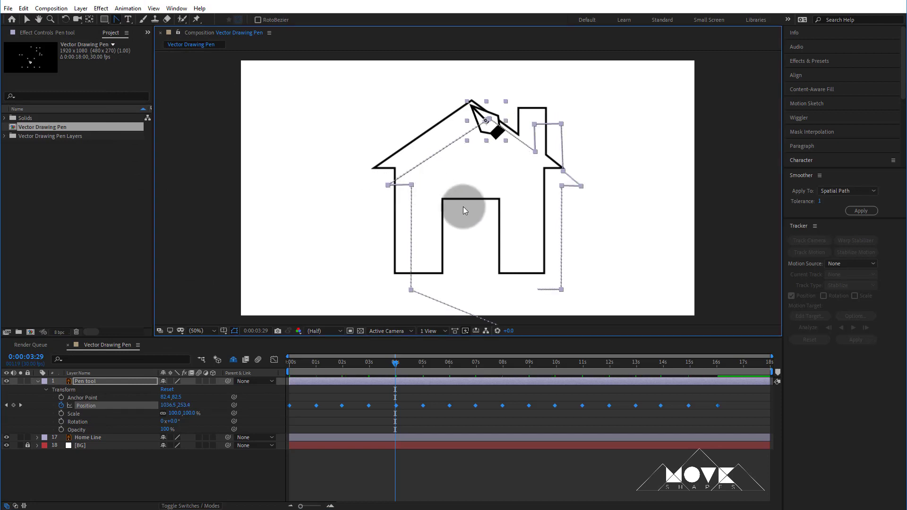
click(26, 20)
click(503, 464)
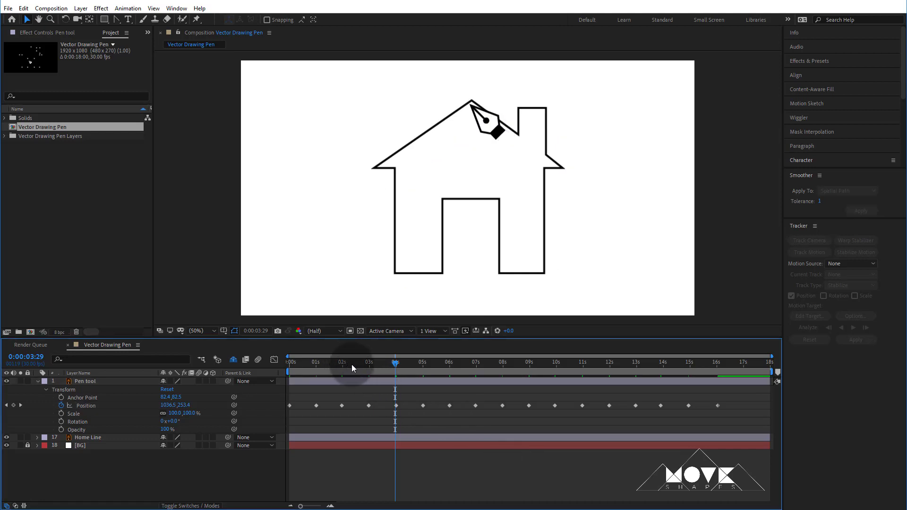
Return to 0 s, show only the Pen tool layer's keyframed properties and lock the layer
drag(351, 364, 276, 404)
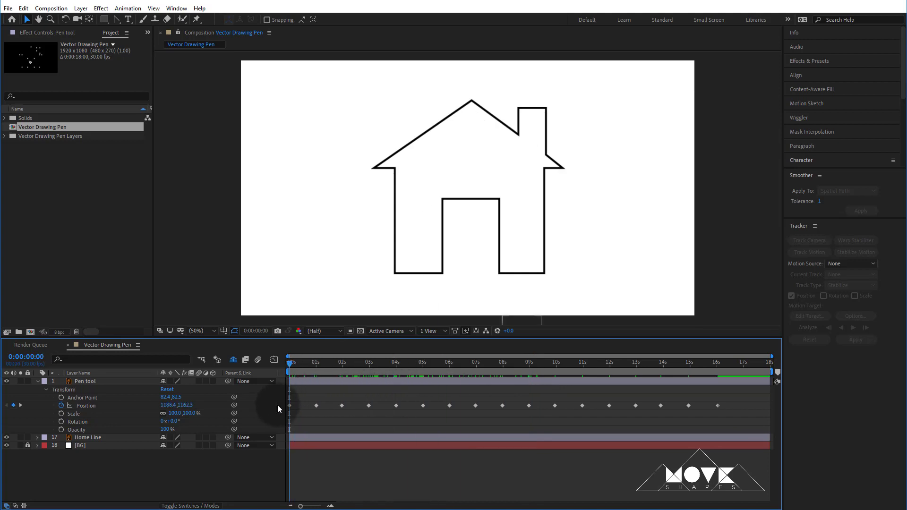
click(83, 382)
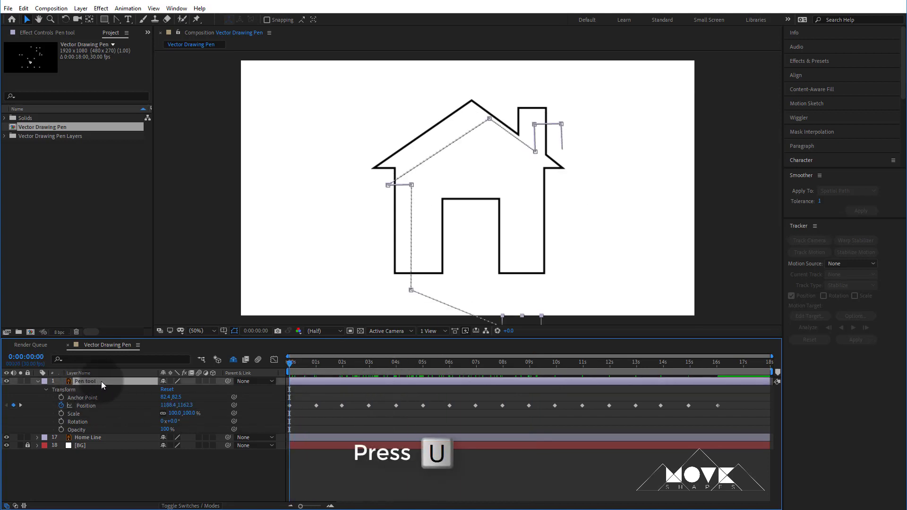
key(u)
click(27, 381)
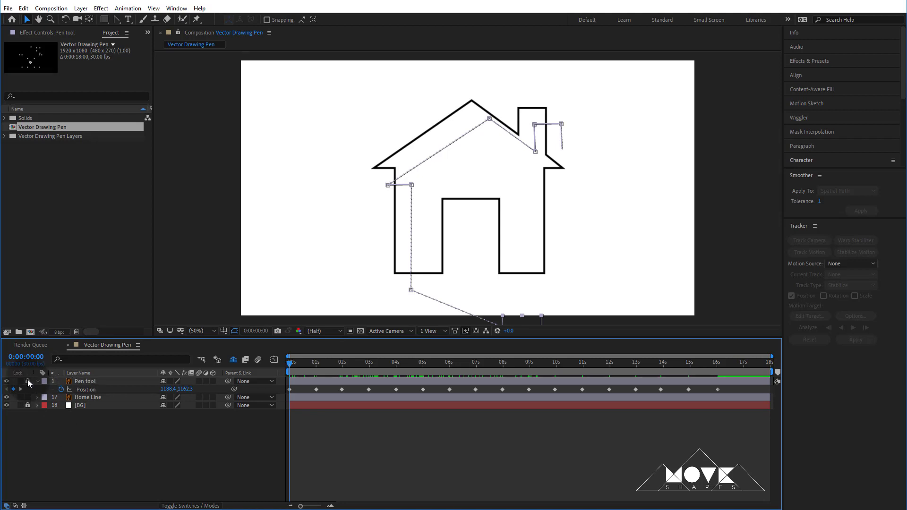
Create shapes from the Home Line vector layer and delete the original Home Line layer
click(66, 401)
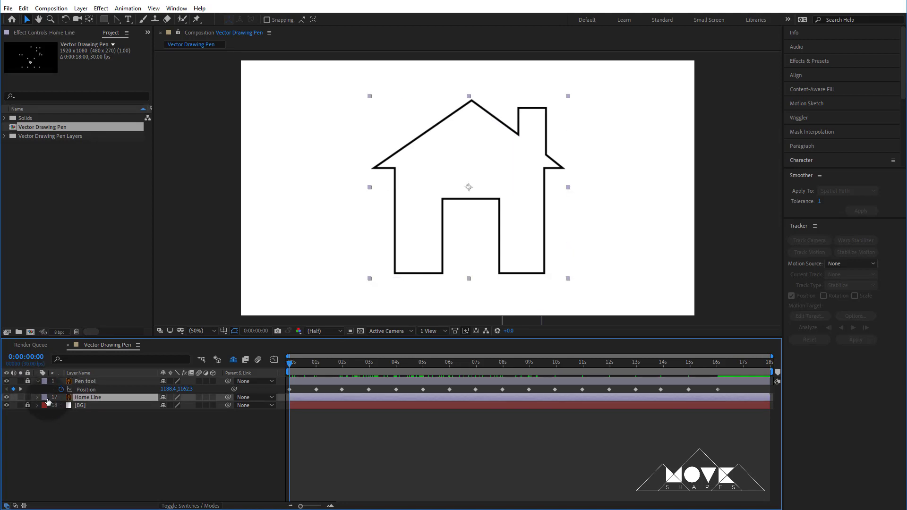
right_click(96, 397)
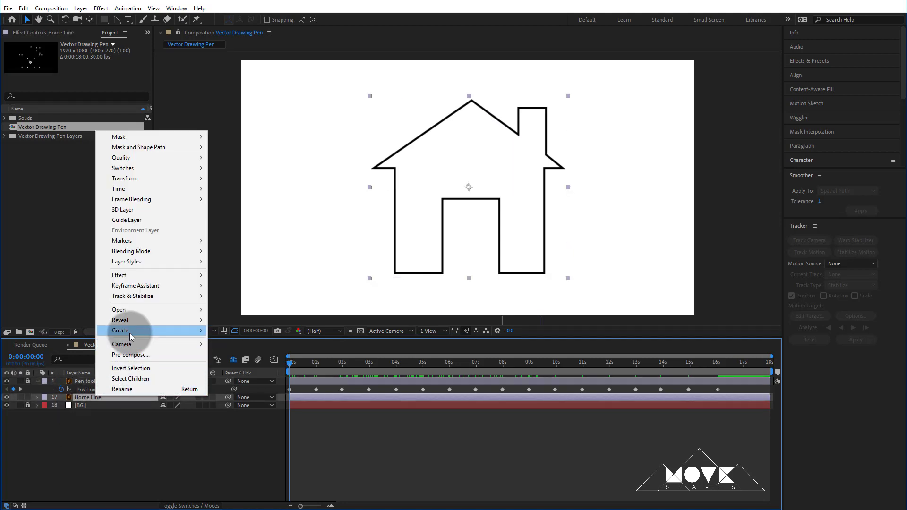
mouse_move(130, 333)
click(230, 363)
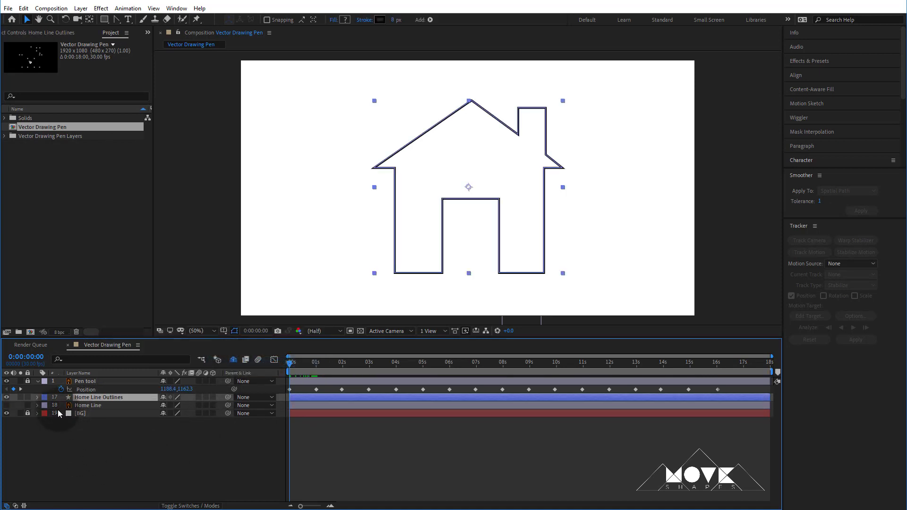
click(85, 405)
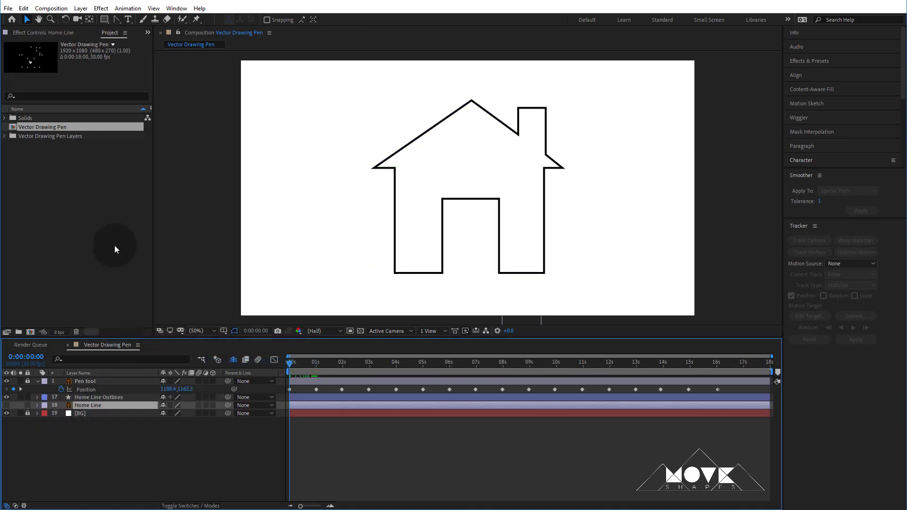
click(26, 13)
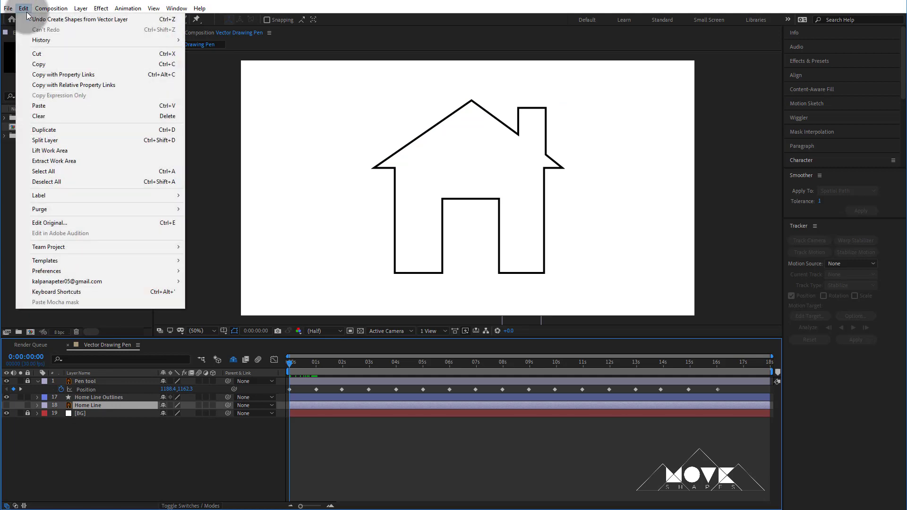
click(69, 116)
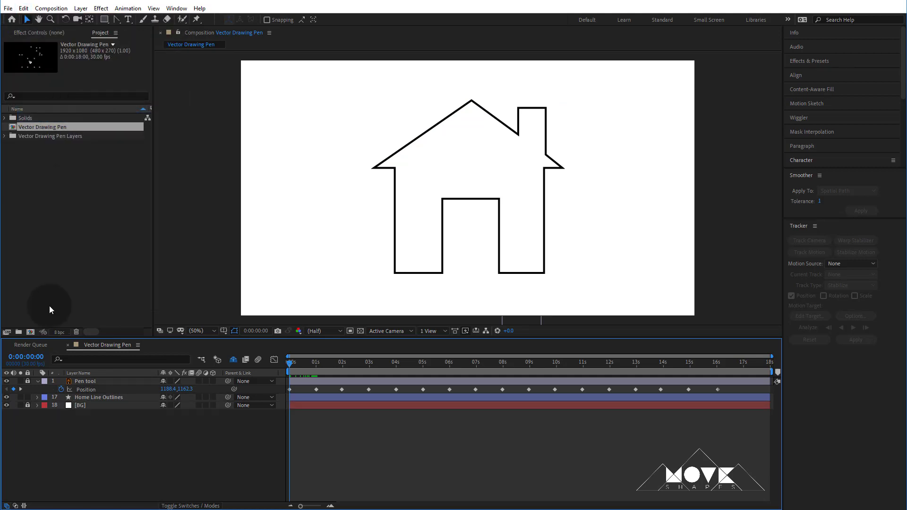
Add Trim Paths to the Home Line Outlines layer and expand its properties
click(76, 398)
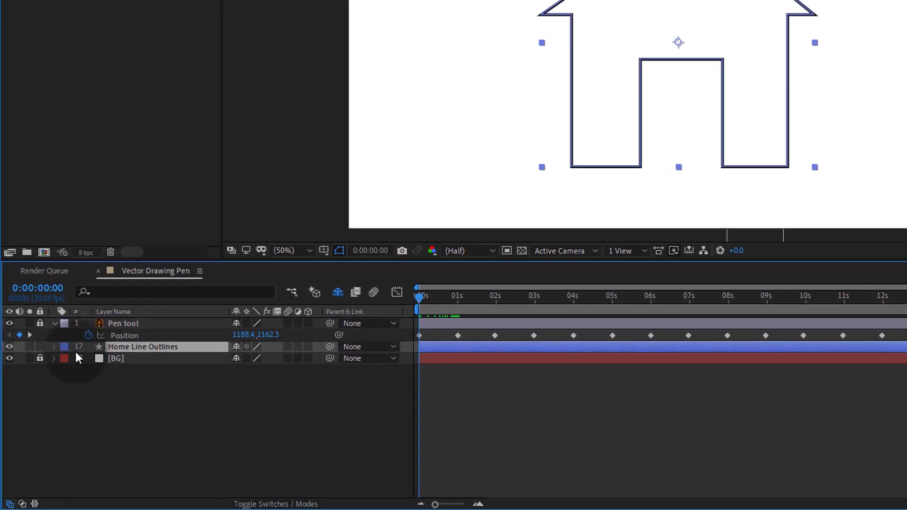
click(55, 345)
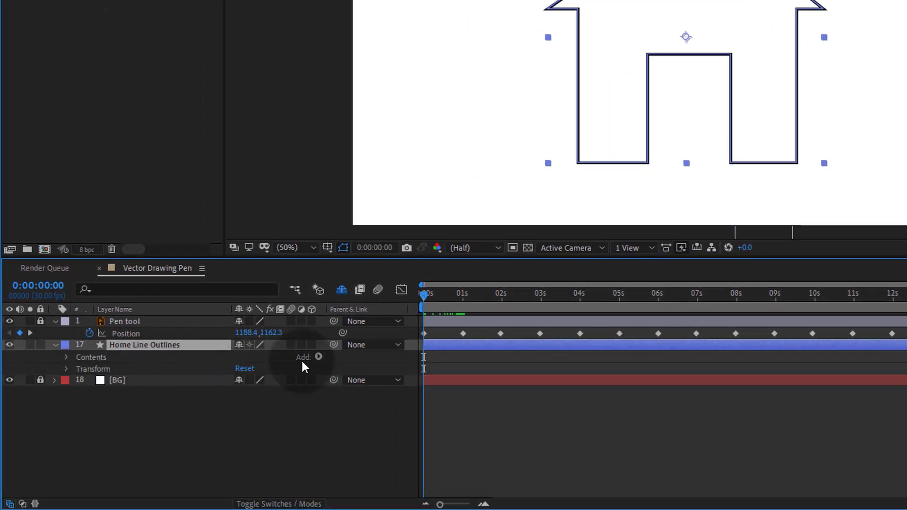
click(318, 357)
click(362, 285)
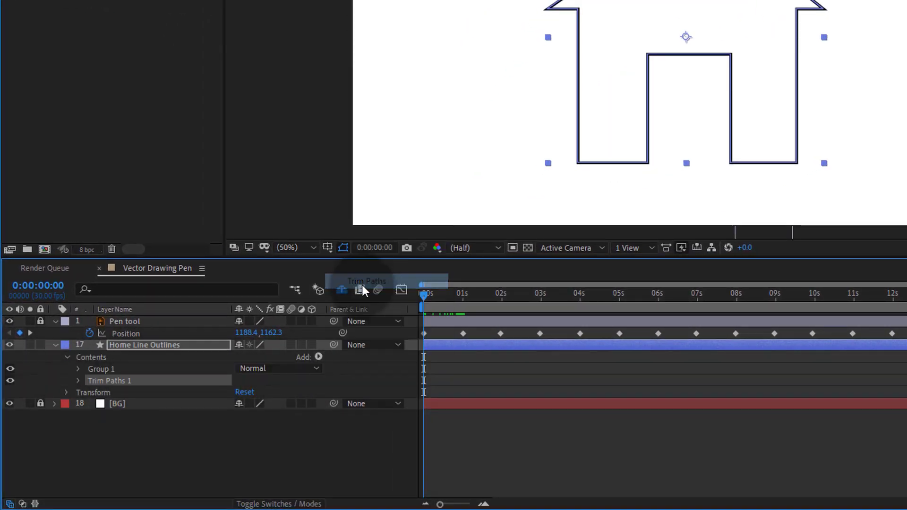
click(79, 380)
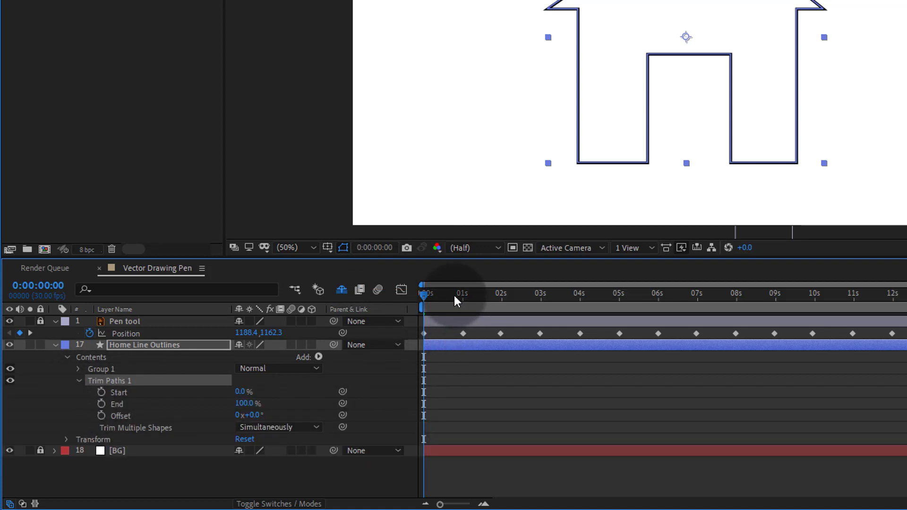
Set the first Trim Paths End keyframe to 0% at 1 s, where the pen reaches the house's lower-left corner
drag(454, 295, 462, 299)
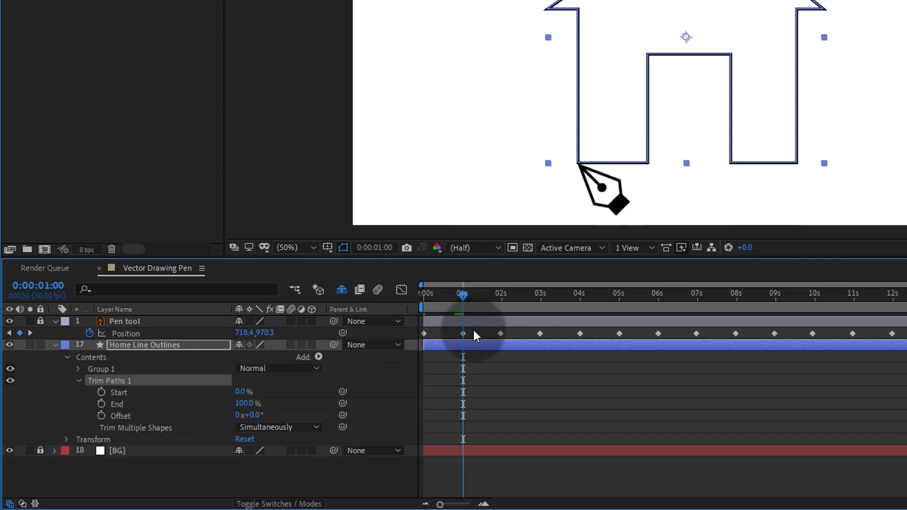
drag(245, 405, 141, 395)
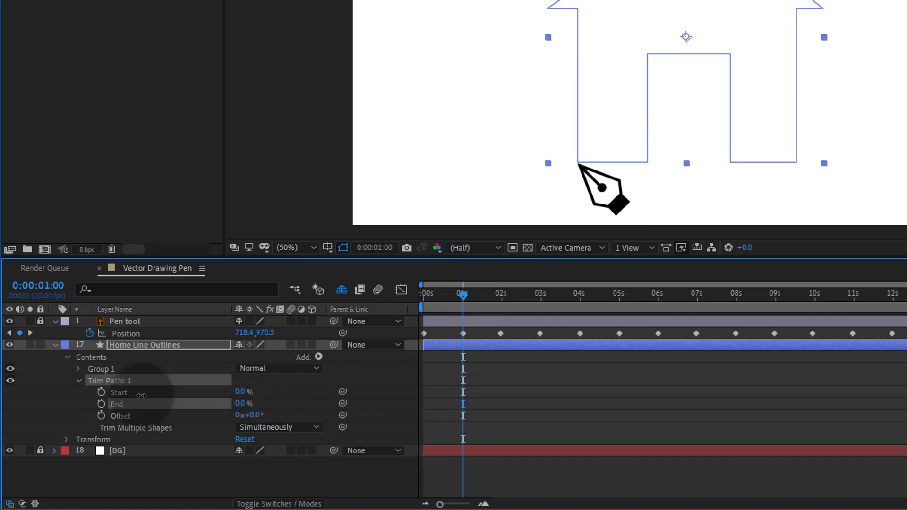
click(102, 404)
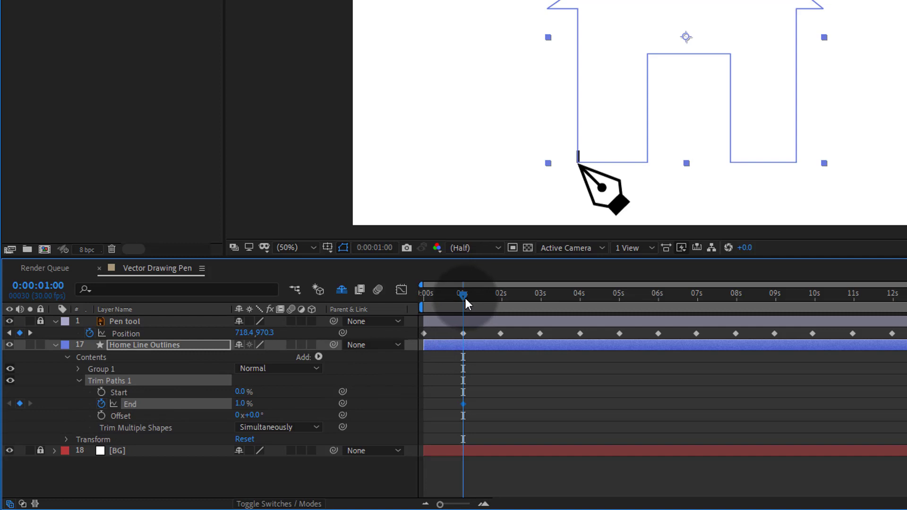
key(equal)
key(equal)
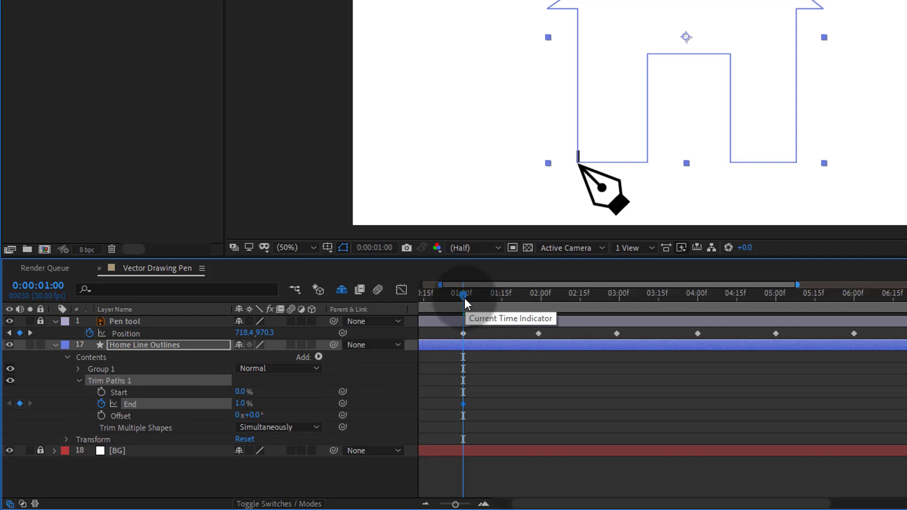
drag(536, 491, 463, 491)
drag(579, 300, 579, 320)
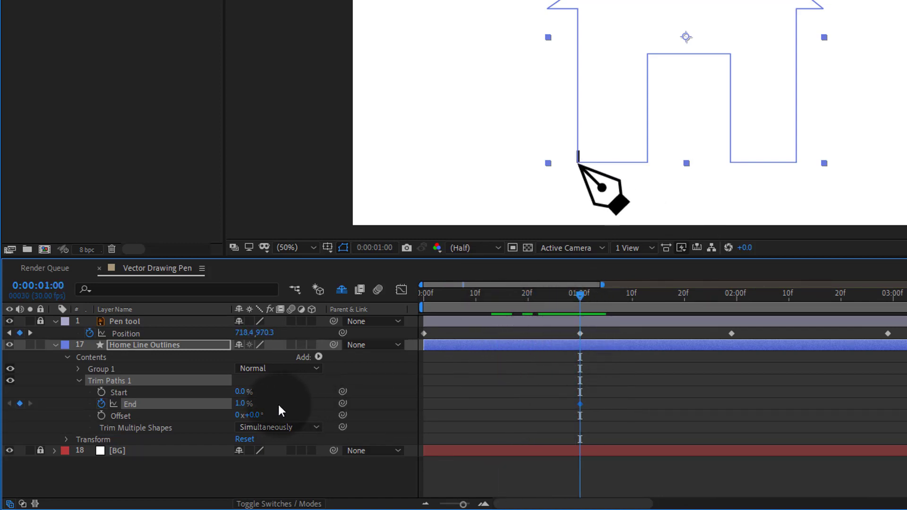
click(241, 403)
text(0)
key(Return)
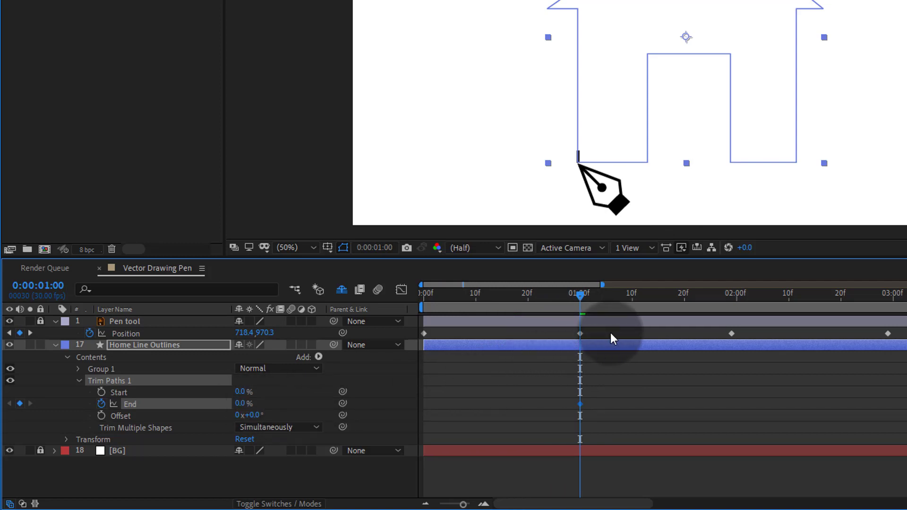
Keyframe Trim Paths End at 12% at 0:00:01:29 so the line reaches the left wall's top, and preview the motion
click(620, 399)
drag(584, 295, 733, 341)
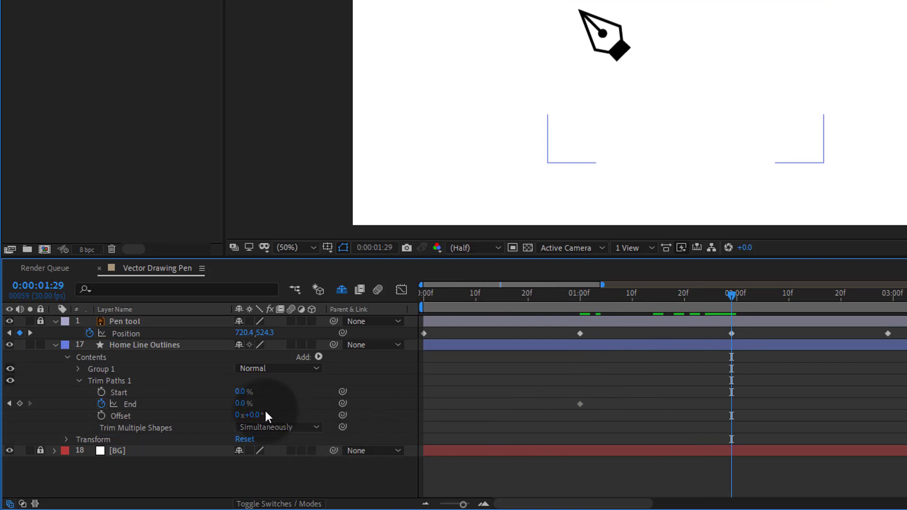
click(243, 403)
text(7)
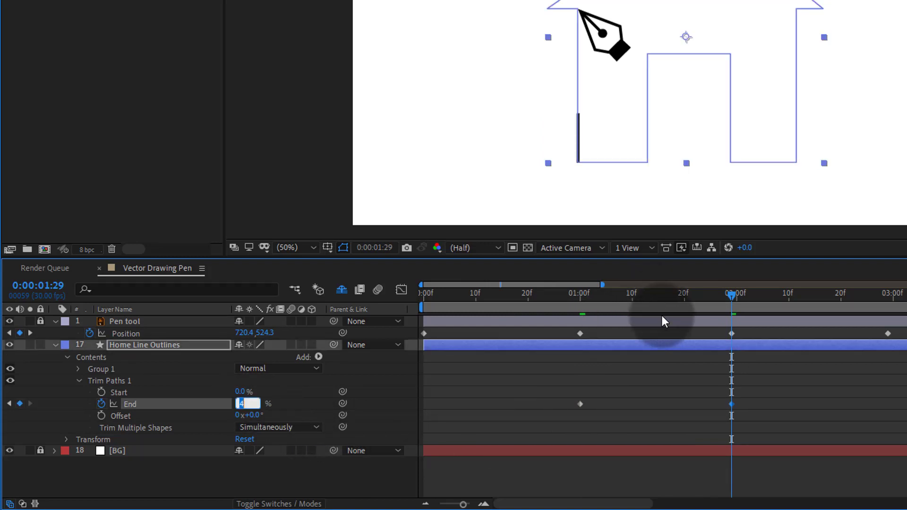
text(0)
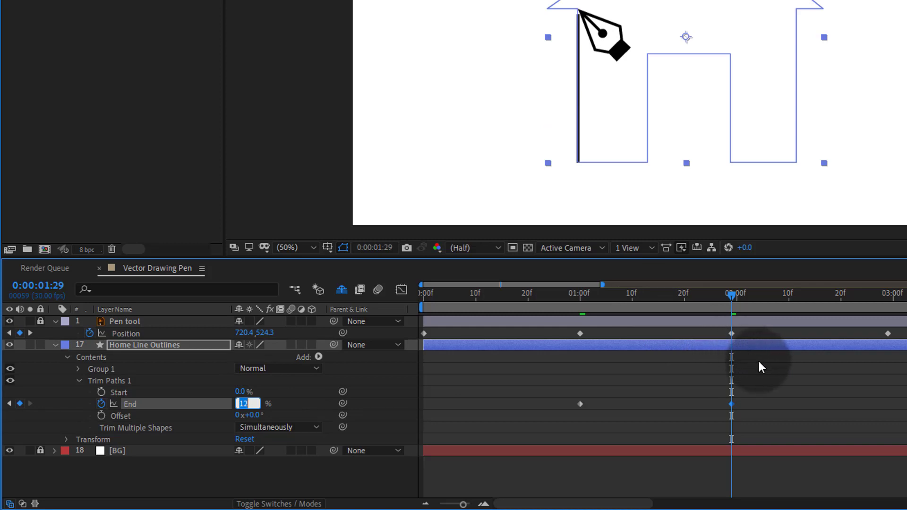
click(780, 385)
drag(727, 300, 633, 303)
key(space)
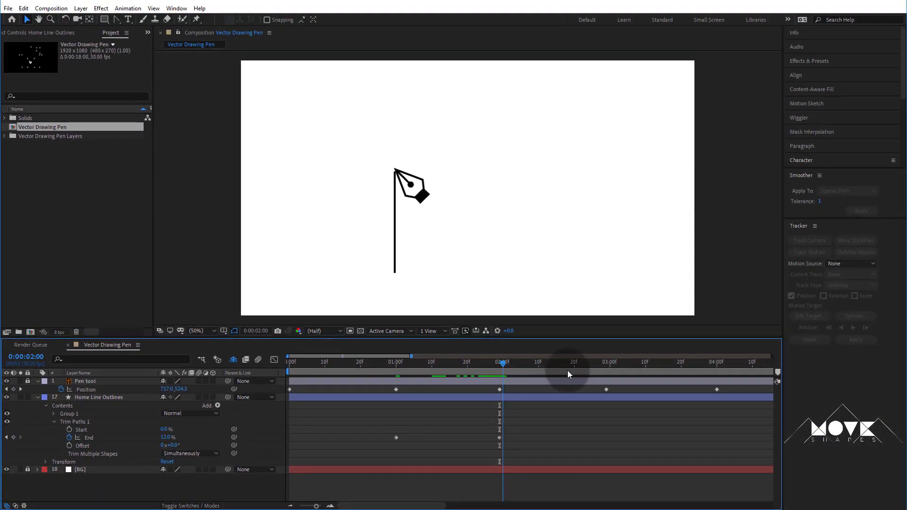
Keyframe Trim Paths End at 15% at 0:00:02:29 so the line reaches the left eave tip
click(606, 372)
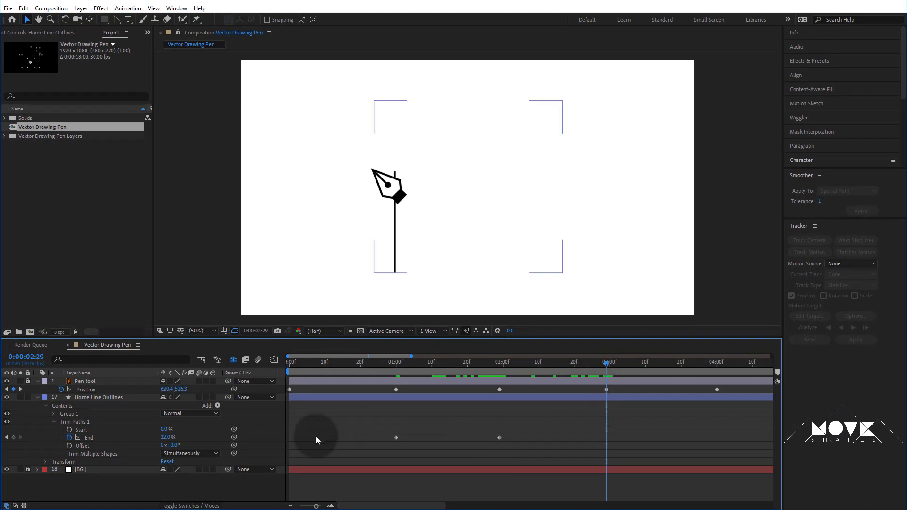
click(167, 437)
key(Up)
key(Up)
key(Up)
key(Up)
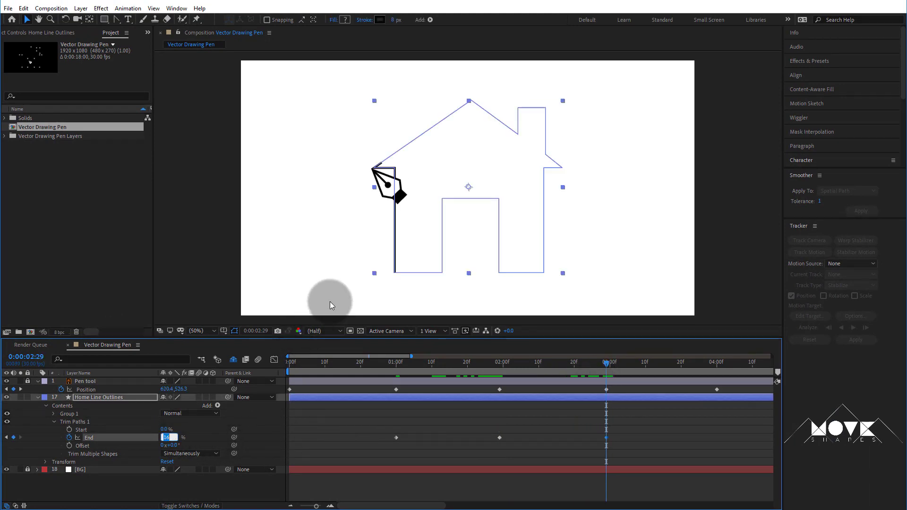
key(Down)
key(Down)
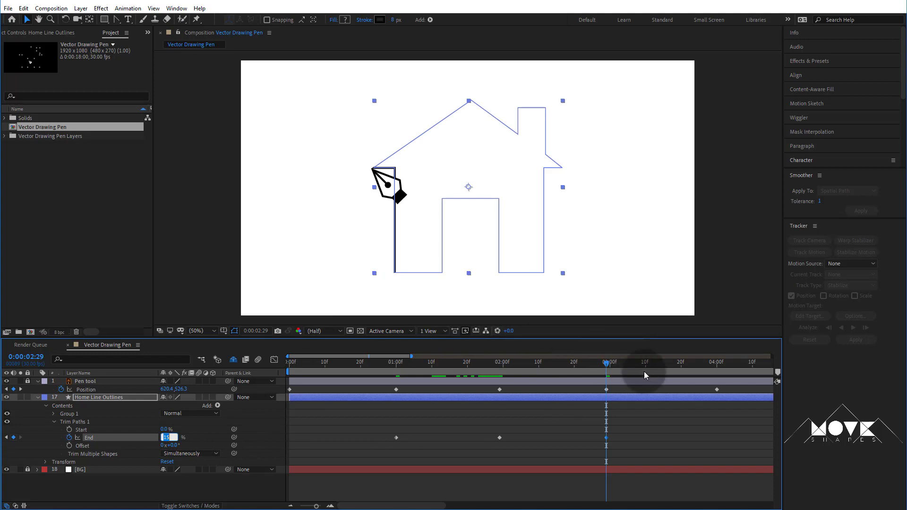
Keyframe Trim Paths End at 29% at 4 s so the line reaches the roof peak
click(713, 364)
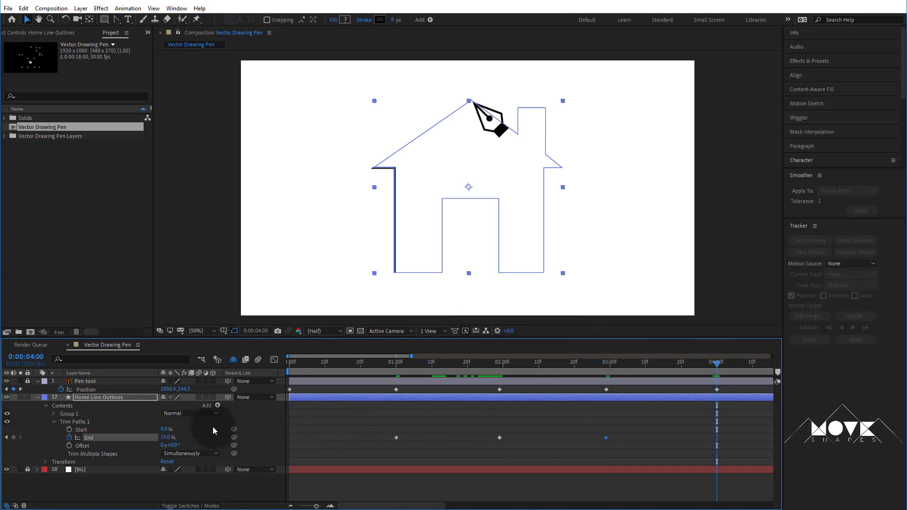
click(168, 437)
key(Up)
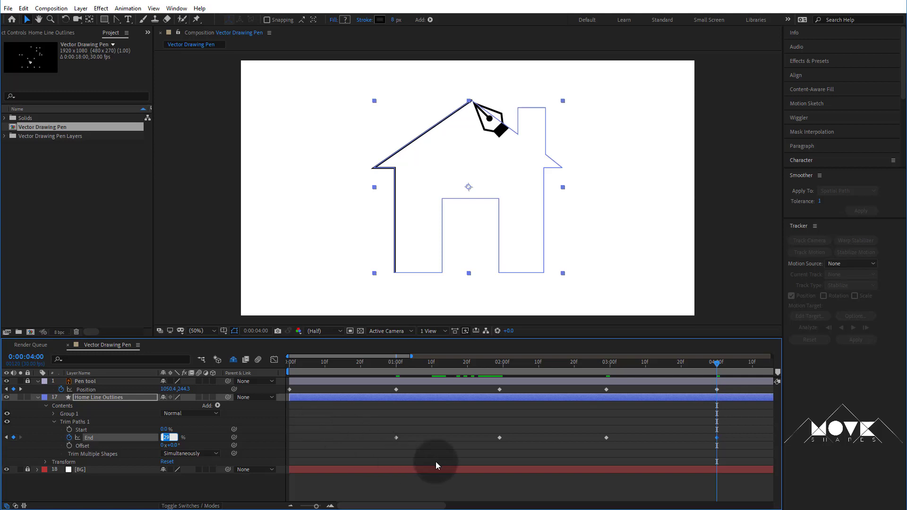
click(503, 454)
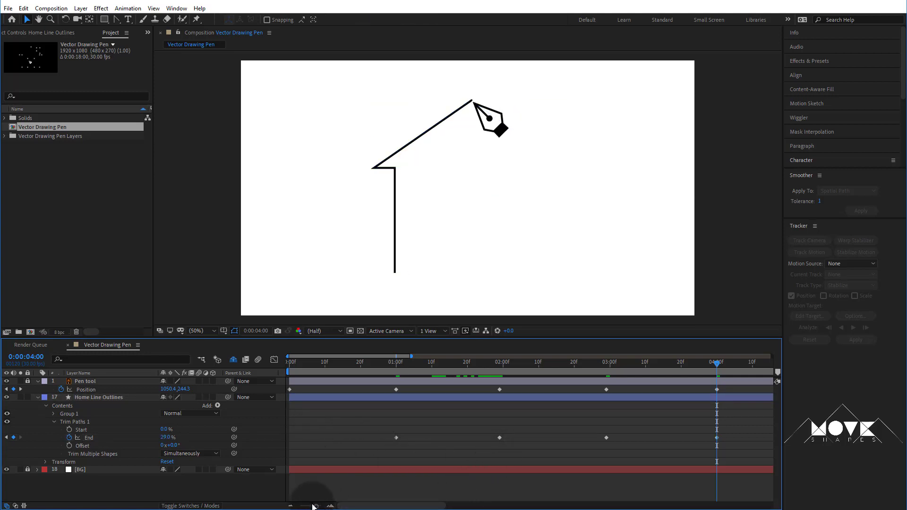
Keyframe Trim Paths End at 5 s for the chimney's left base and at 39% at 6 s for its upper-left corner
drag(316, 505, 312, 506)
click(536, 397)
drag(548, 372, 581, 379)
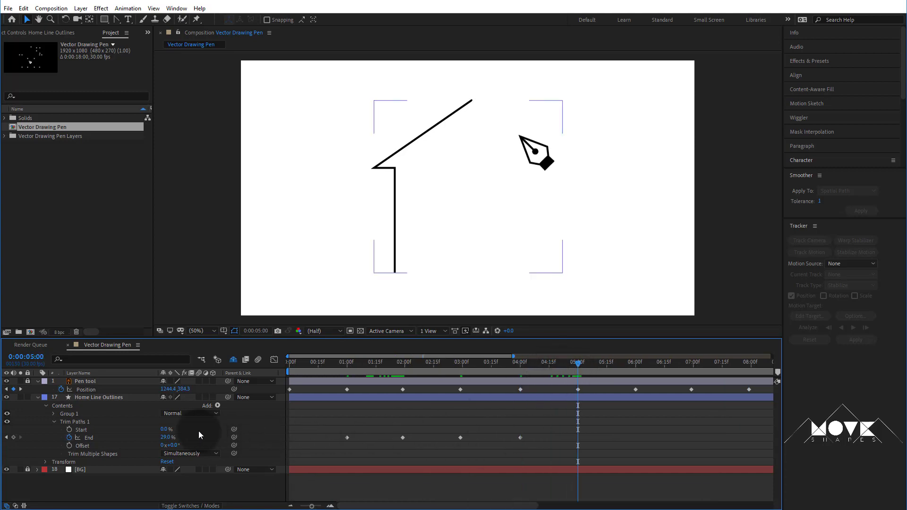
click(167, 437)
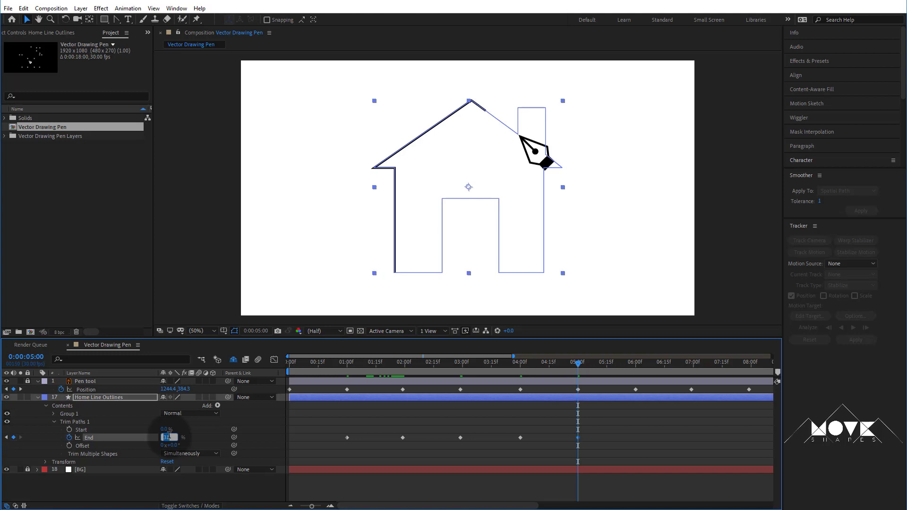
key(Up)
key(Up)
click(633, 363)
click(168, 437)
key(Up)
key(Up)
key(Up)
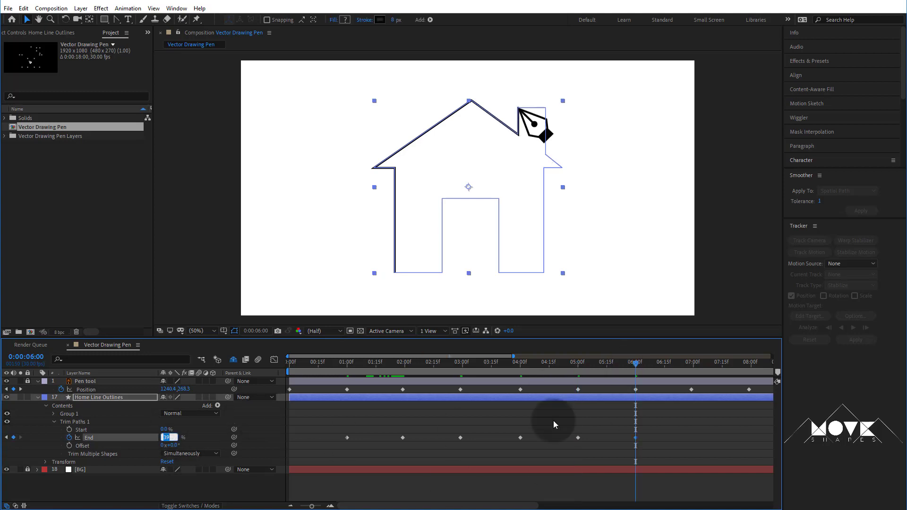
Keyframe Trim Paths End near 7 s so the line reaches the chimney's upper-right corner
click(691, 364)
click(168, 437)
key(Up)
key(Up)
key(Up)
Keyframe Trim Paths End at 0:00:07:29 for the chimney's right base and at 50% near 9 s for the right eave tip
click(749, 366)
click(168, 437)
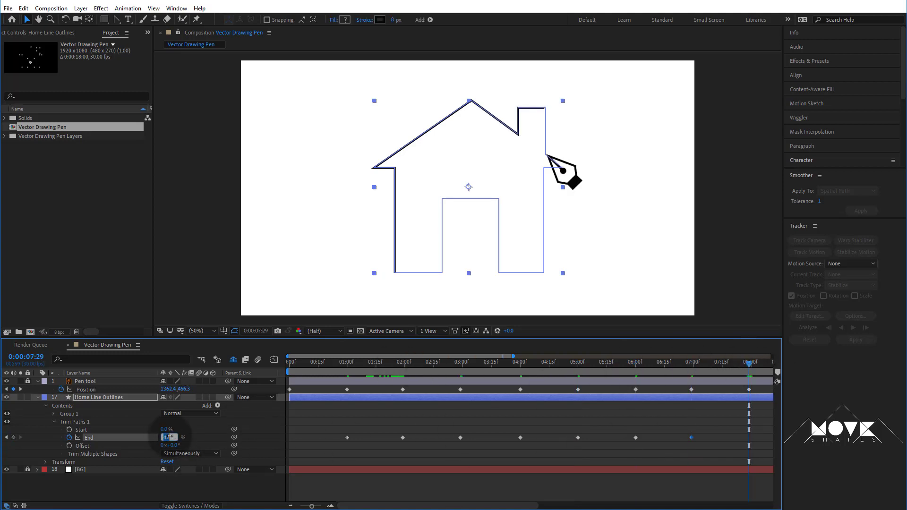
key(Up)
key(Up)
key(Up)
key(Up)
key(Up)
key(Up)
click(307, 505)
click(21, 389)
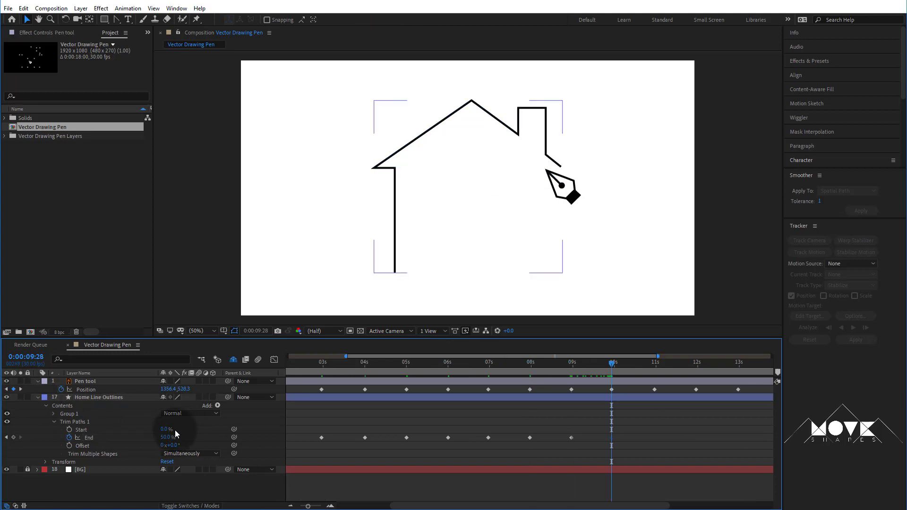
Keyframe Trim Paths End at 0:00:09:28 for the right wall's top and at 0:00:10:29 for the house's lower-right corner
click(167, 438)
key(Up)
key(Up)
click(654, 363)
click(168, 438)
key(Up)
key(Up)
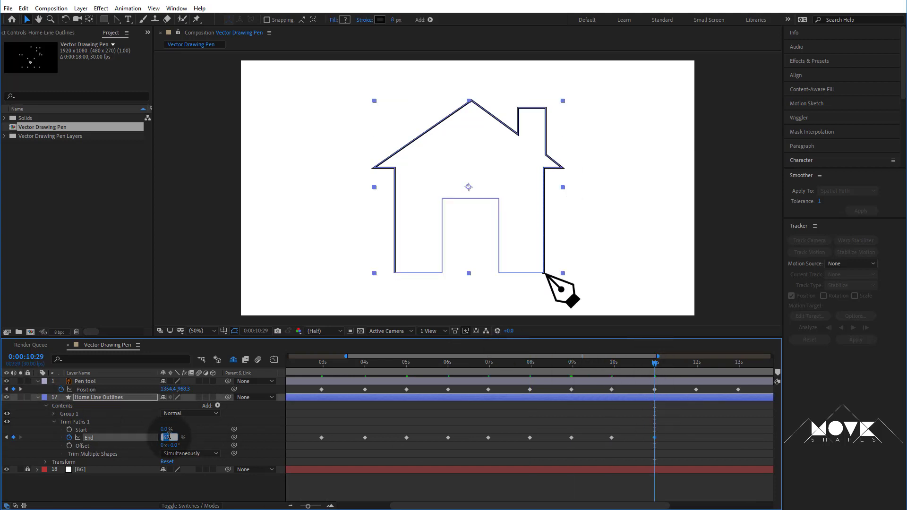
Keyframe Trim Paths End near 12 s and at 0:00:12:29 so the line follows the pen to the doorway's lower-right and upper-right corners
click(20, 389)
click(165, 437)
key(Up)
key(Up)
key(Up)
key(Up)
key(Up)
key(Up)
click(20, 389)
click(163, 437)
key(Up)
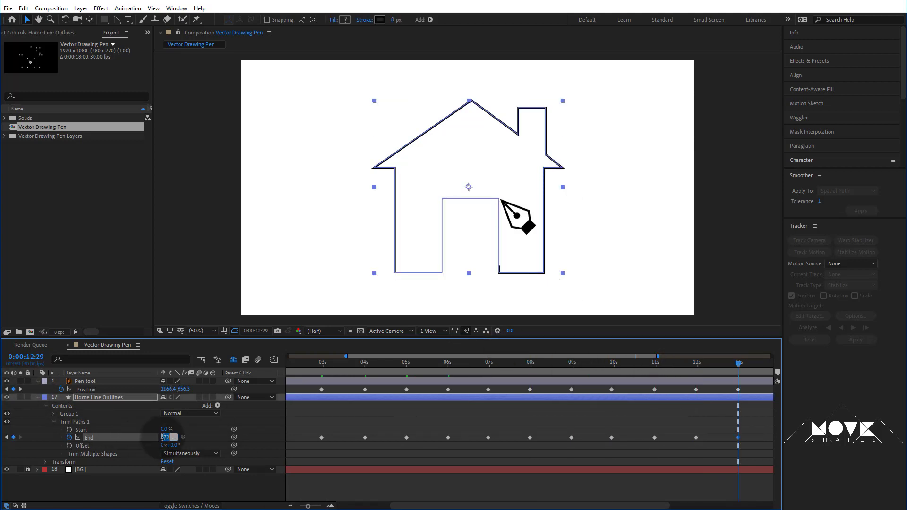
Keyframe Trim Paths End at 0:00:13:27 so the line reaches the pen at the doorway's upper-left corner
click(21, 389)
click(165, 438)
key(Up)
key(Up)
key(Up)
key(Up)
key(Up)
key(Up)
key(Up)
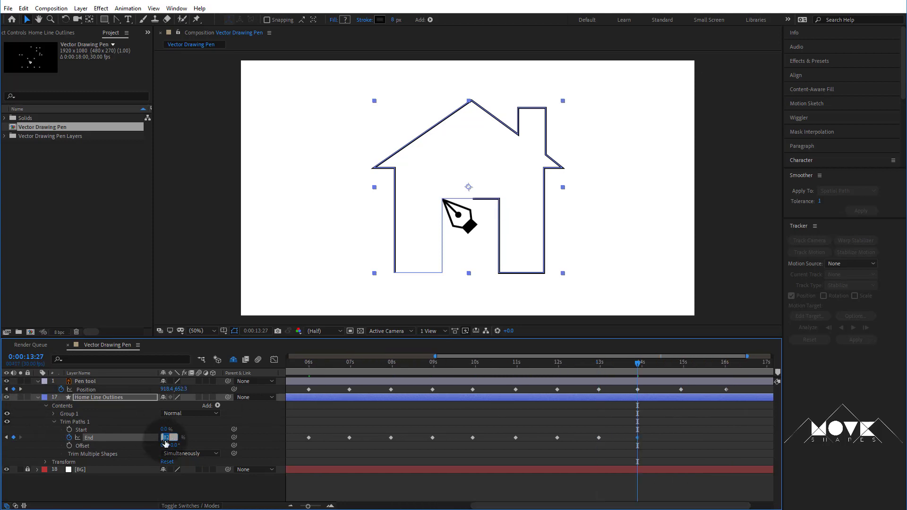
Keyframe Trim Paths End at 0:00:14:28 so the line reaches the doorway's lower-left corner
click(680, 362)
click(168, 437)
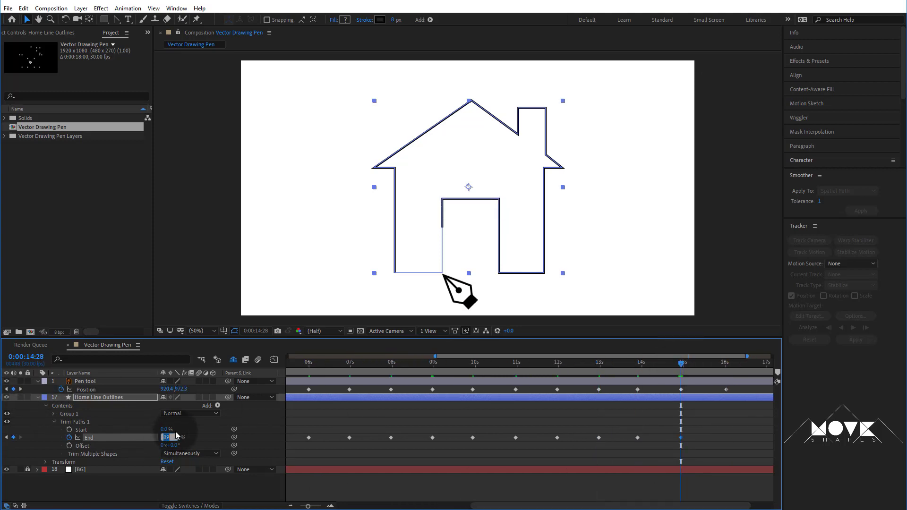
key(Up)
key(Up)
key(Up)
key(Up)
key(Up)
key(Up)
key(Up)
key(Up)
Keyframe Trim Paths End at 100% at 0:00:16:01 to close the outline at the house's lower-left corner
click(20, 389)
click(168, 437)
key(Up)
key(Up)
key(Up)
key(Up)
key(Up)
key(Up)
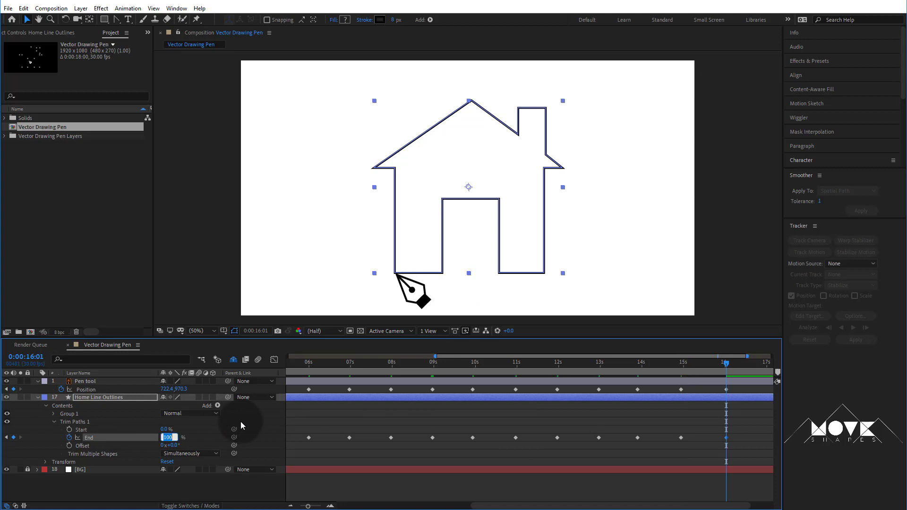
click(648, 488)
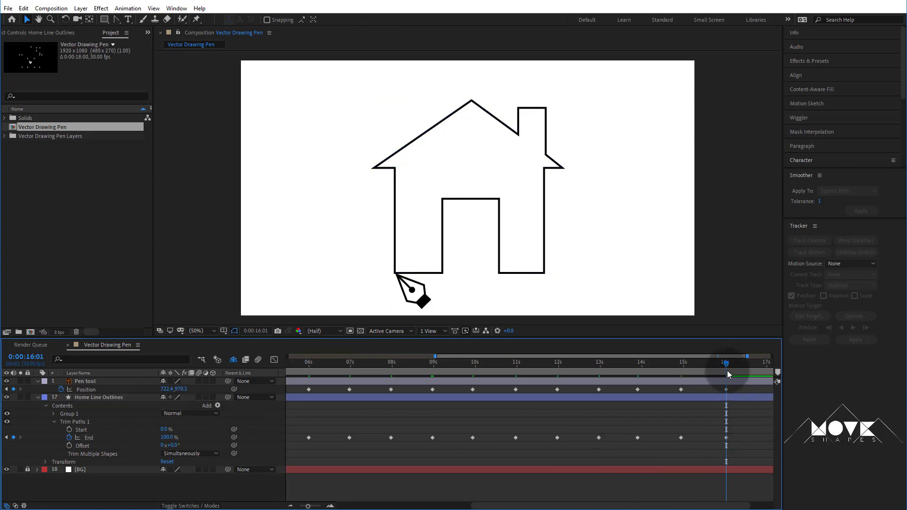
Preview the pen drawing the house outline from the beginning of the composition
mouse_move(726, 370)
mouse_down()
mouse_move(321, 371)
mouse_move(182, 388)
mouse_up()
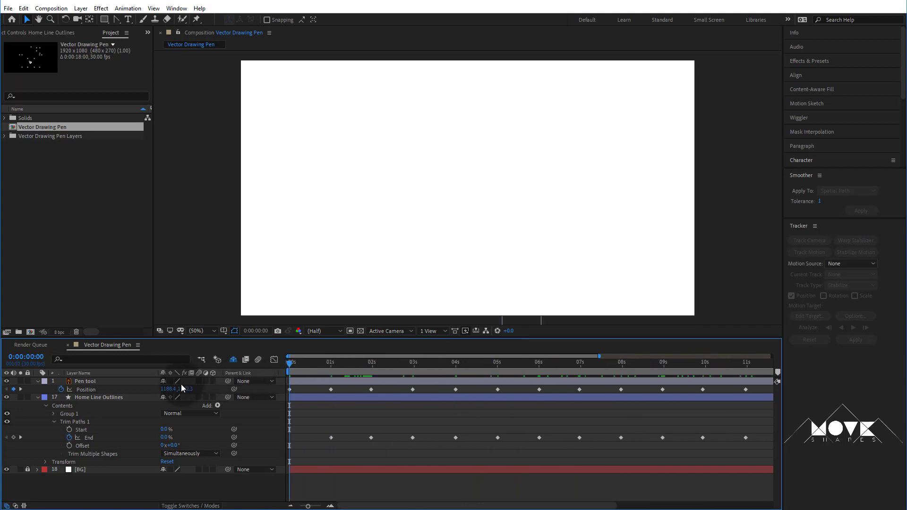
click(292, 505)
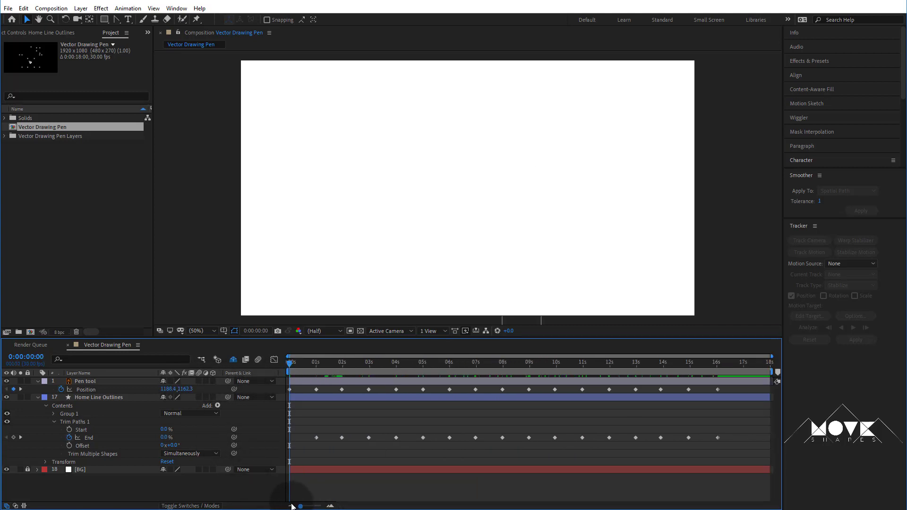
key(space)
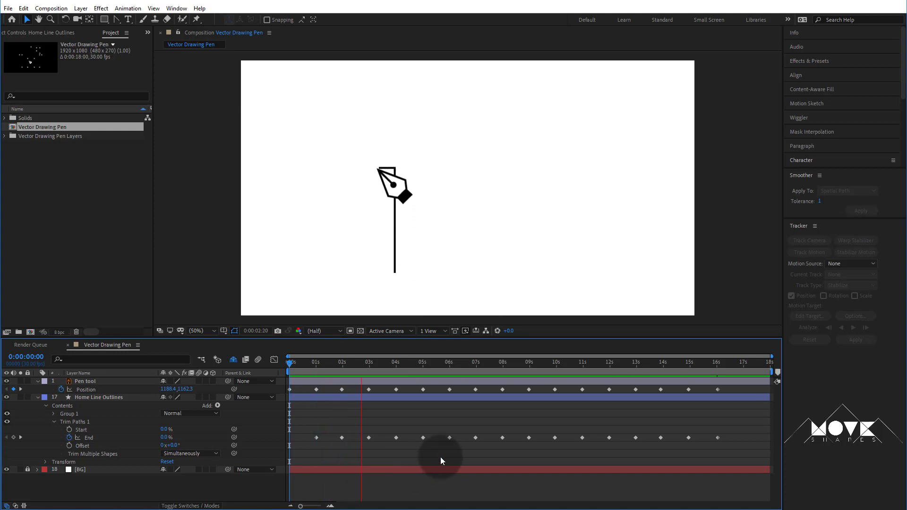
click(443, 361)
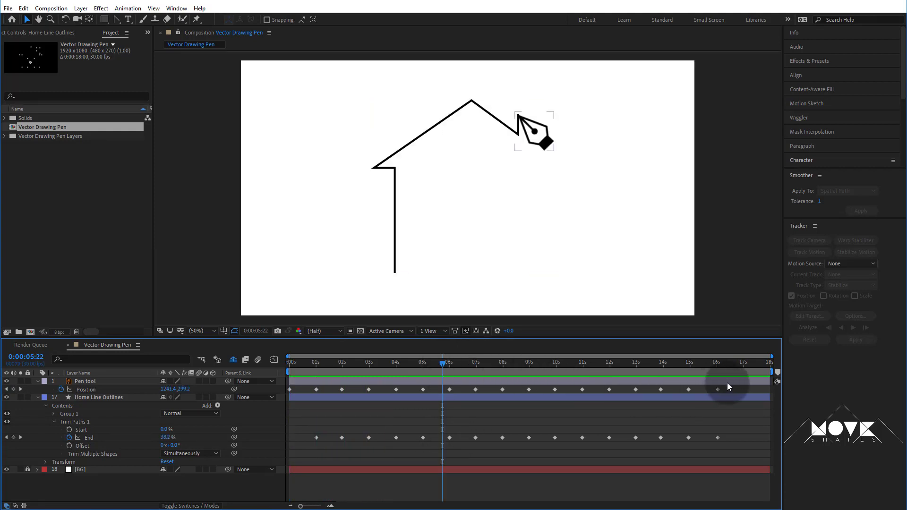
Apply Easy Ease to all of the pen's Position keyframes and the outline's Trim Paths End keyframes
drag(732, 387, 281, 465)
right_click(341, 438)
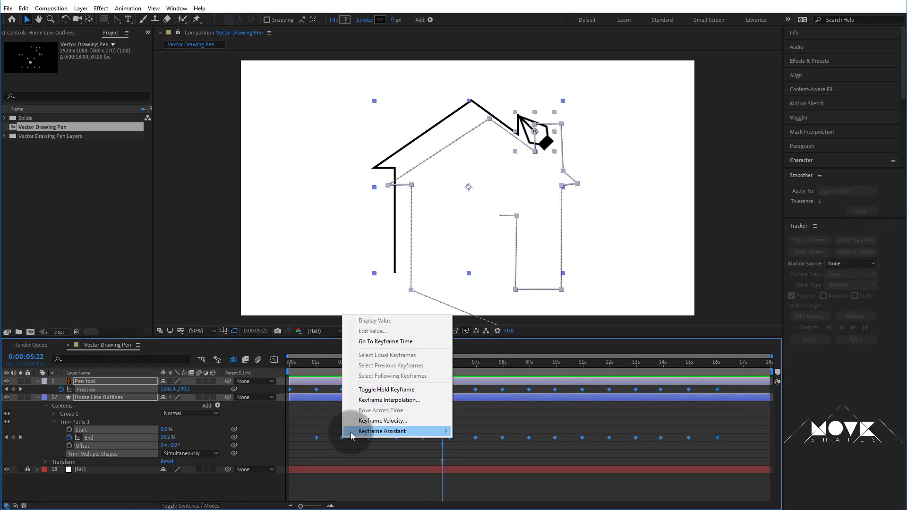
mouse_move(405, 433)
click(521, 462)
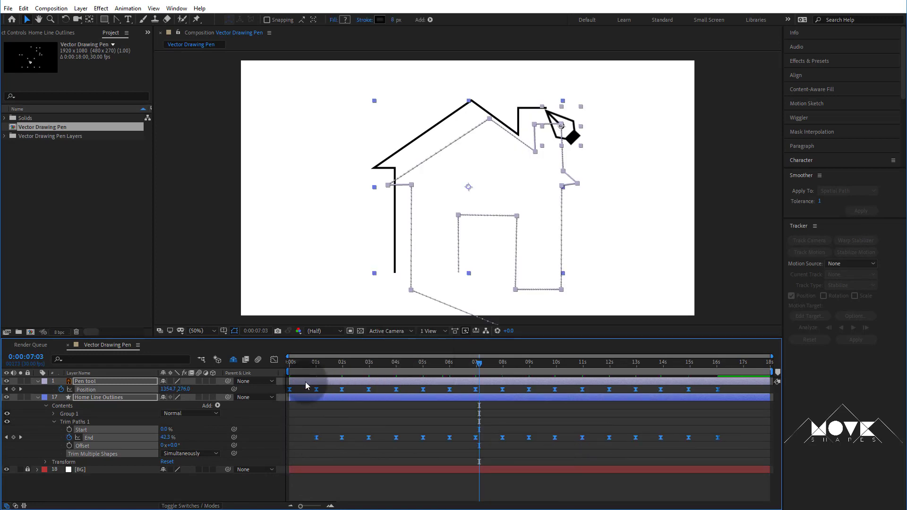
Select all keyframes in the speed graph, return to the layer bars and go back to 0:00:00:00
click(274, 361)
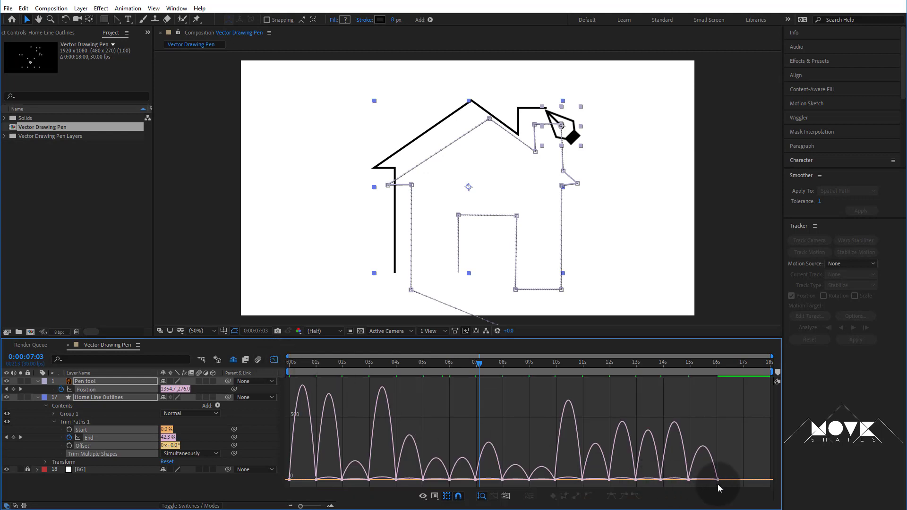
click(435, 495)
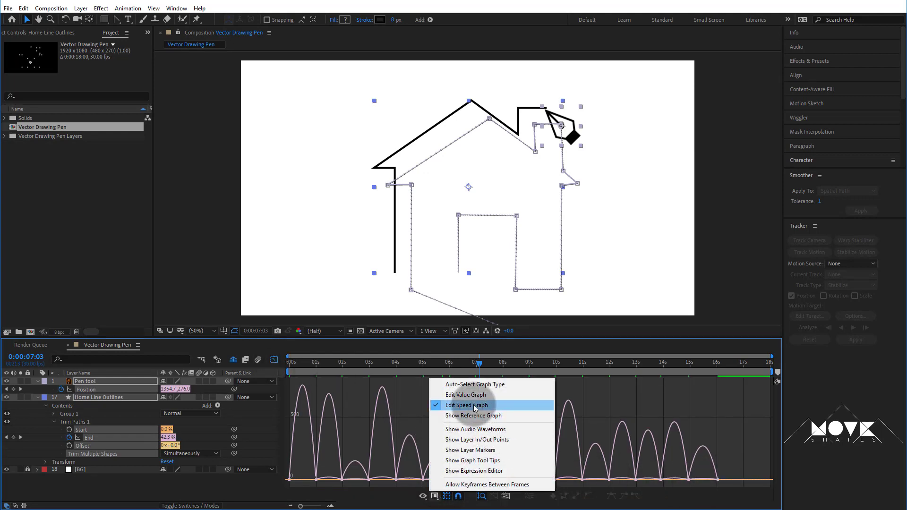
click(474, 407)
drag(730, 474, 307, 477)
click(275, 360)
click(396, 407)
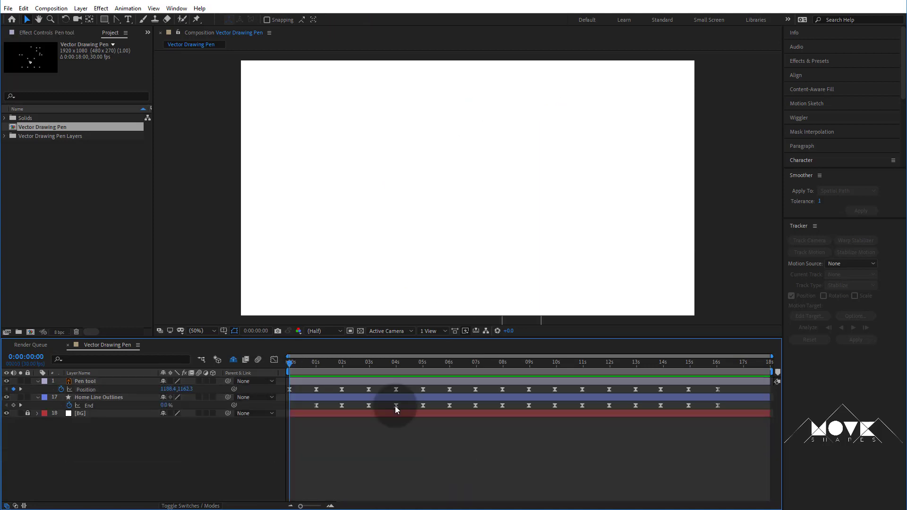
mouse_move(329, 370)
mouse_down()
mouse_move(370, 364)
mouse_move(685, 409)
mouse_move(364, 382)
mouse_move(267, 389)
mouse_up()
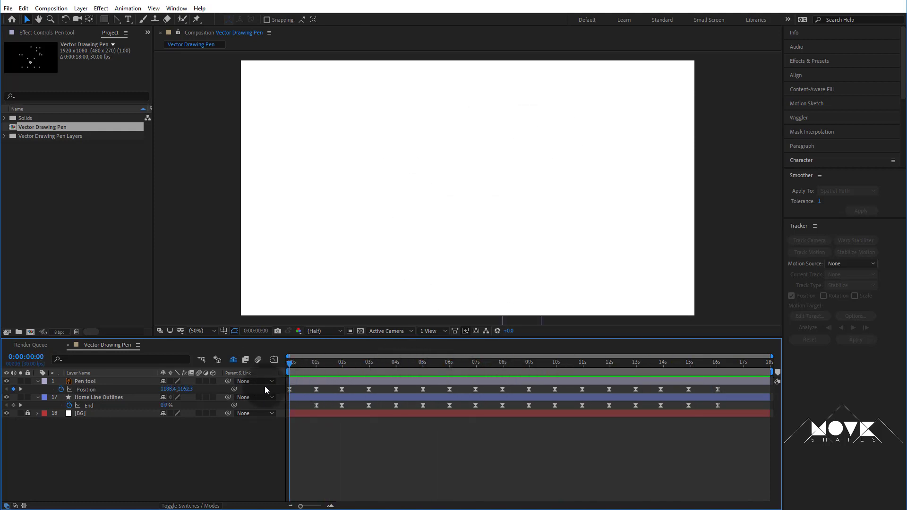
Reveal the hidden shy layers, then collapse and lock the Pen tool and Home Line Outlines layers
click(233, 359)
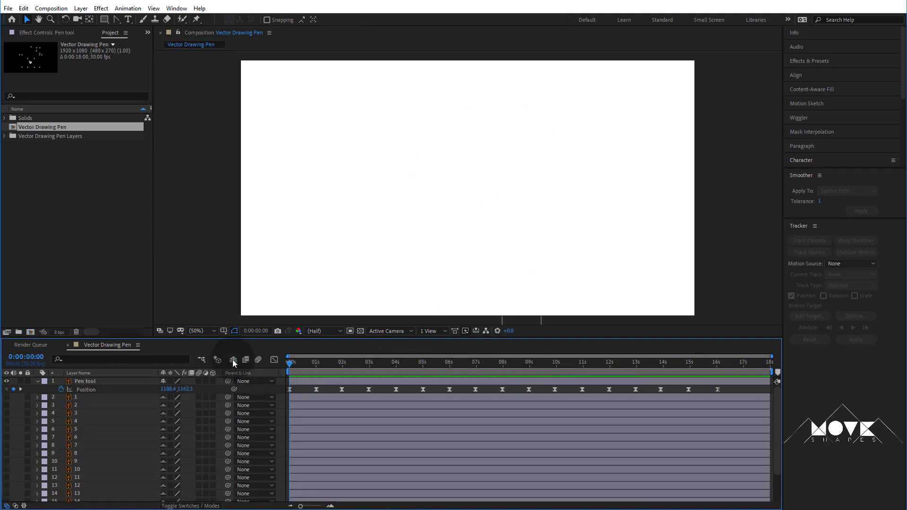
click(37, 382)
scroll(81, 458, down, 2)
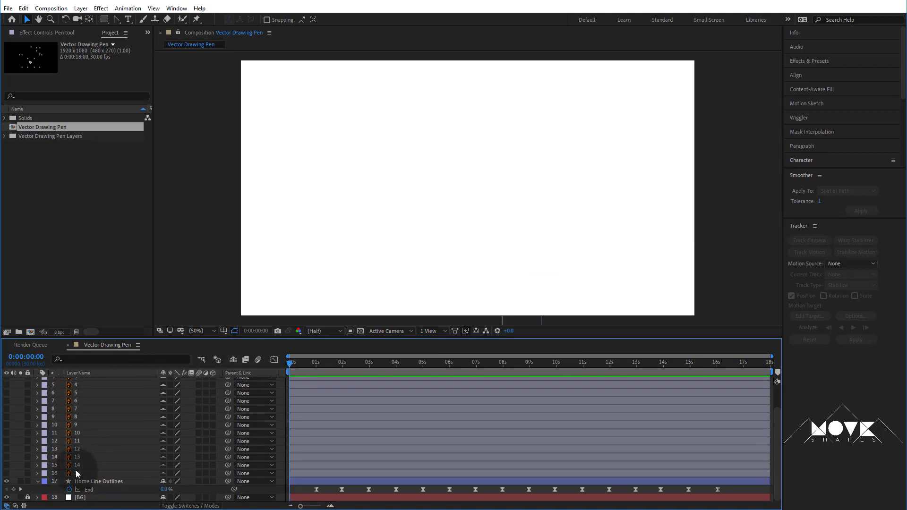
click(38, 481)
click(28, 488)
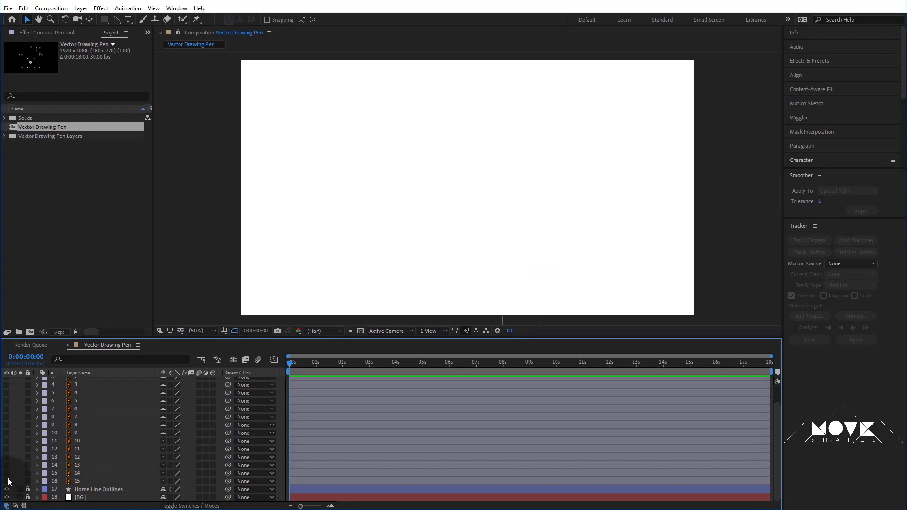
Turn on the visibility of all the corner-point square layers, 1 to 15
drag(6, 481, 6, 433)
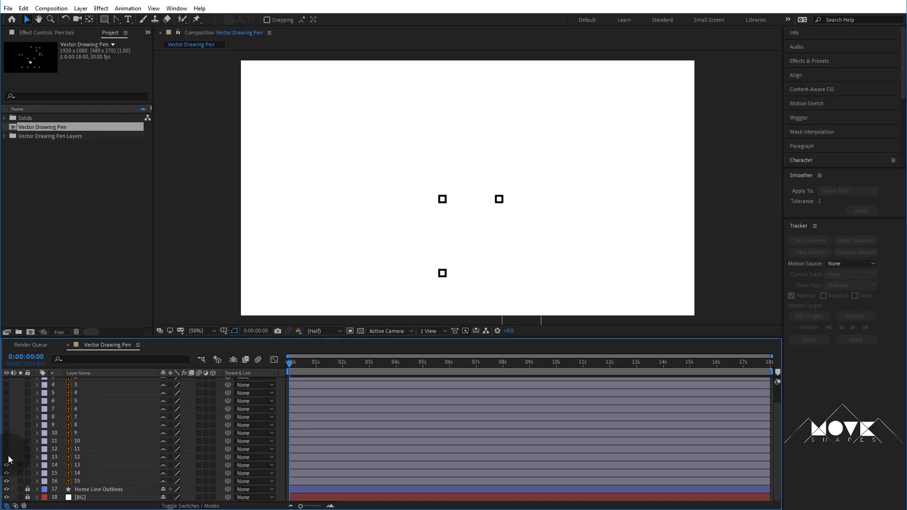
scroll(18, 413, up, 2)
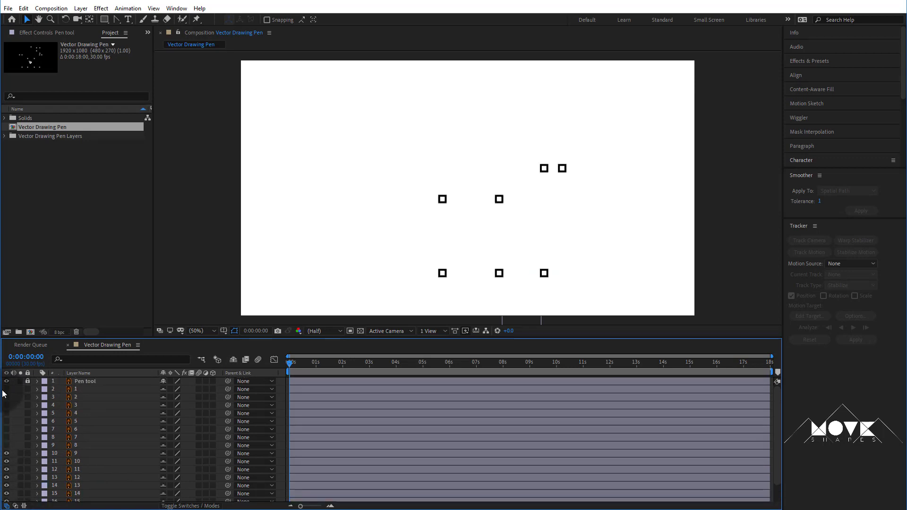
click(362, 411)
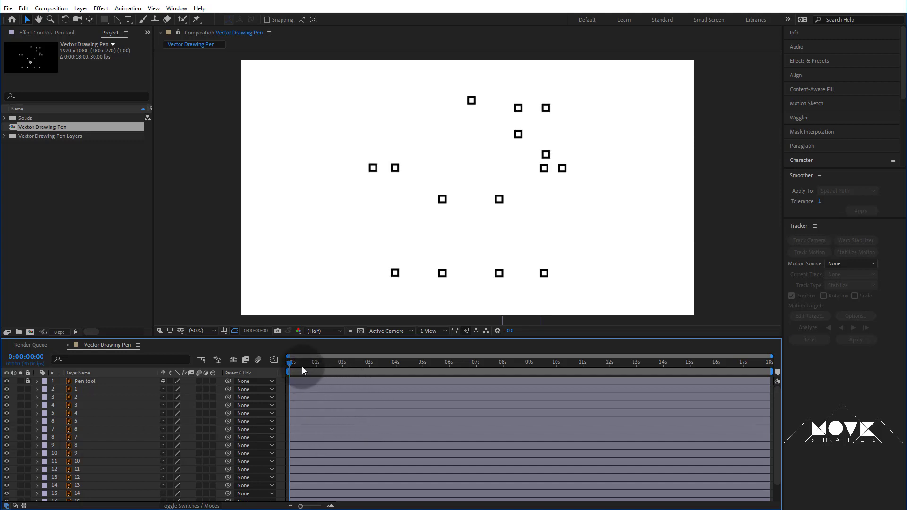
Unlock the Pen tool layer and reveal its Position keyframes as timing guides
drag(297, 361, 318, 369)
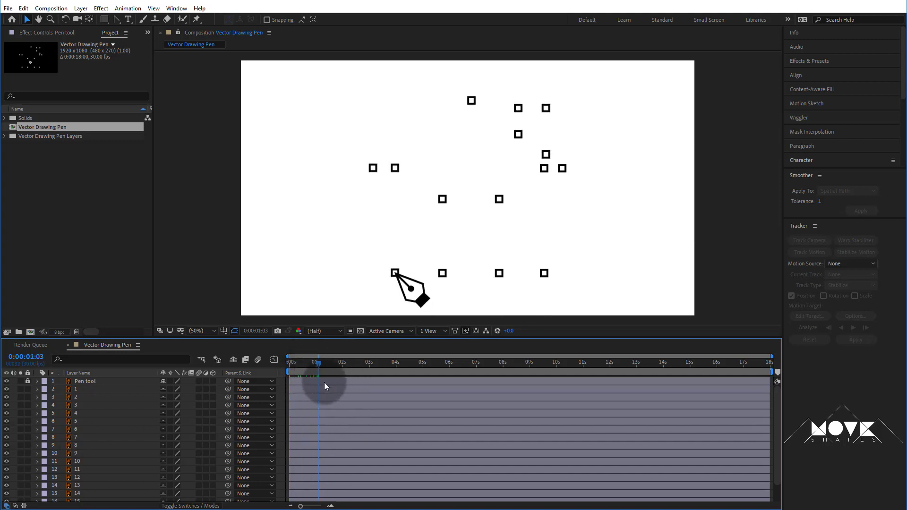
click(324, 382)
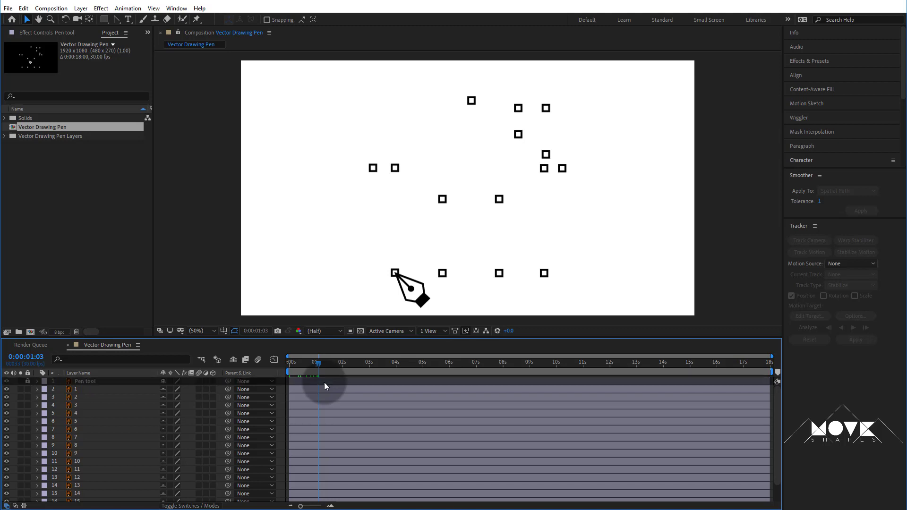
click(27, 381)
click(71, 381)
key(p)
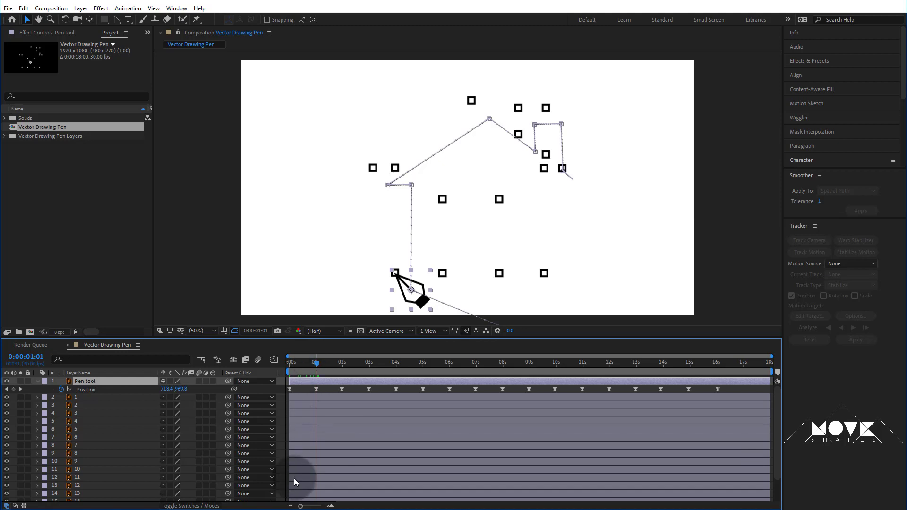
Trim the start of layer 1 to the pen's Position keyframe at 0:00:01:00
click(316, 506)
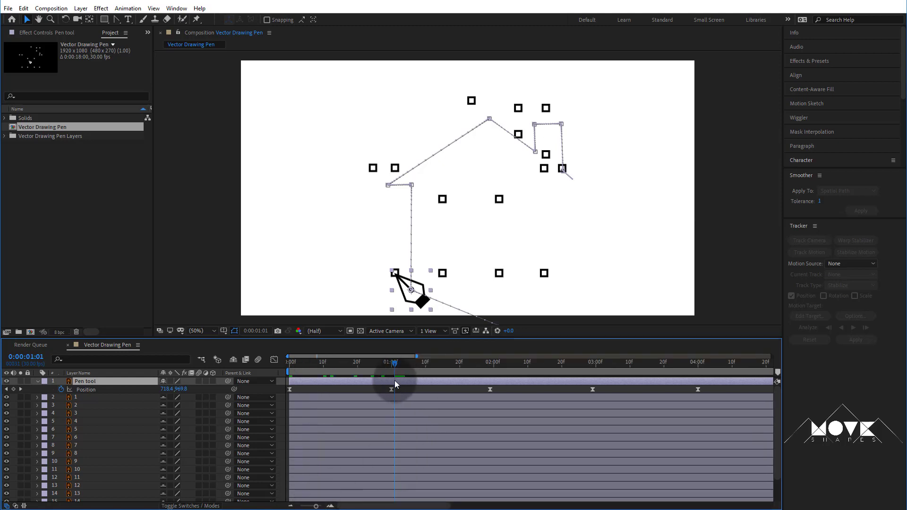
drag(384, 361, 393, 370)
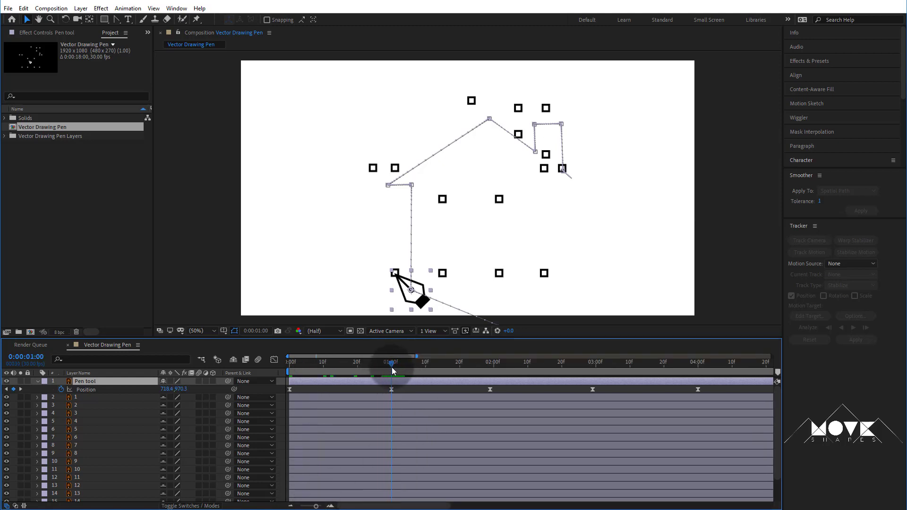
click(393, 397)
key(alt+bracketleft)
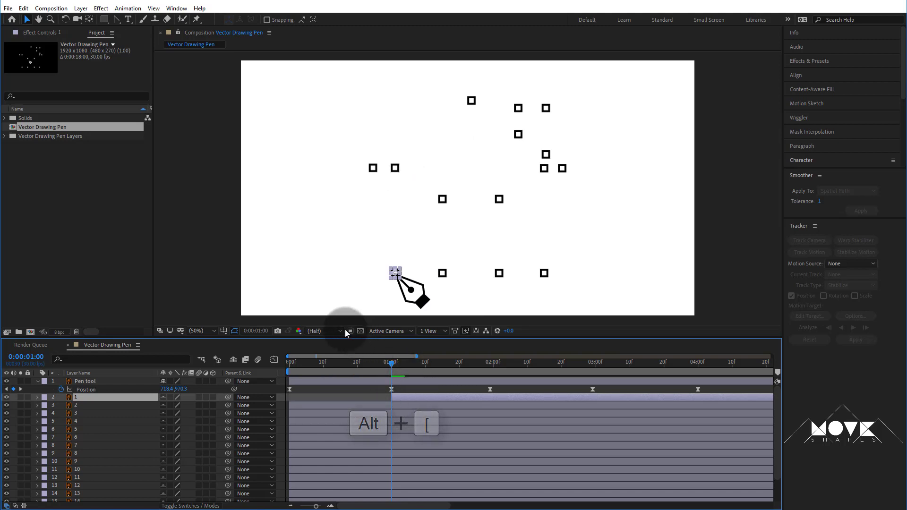
Trim the start of layer 2 to 0:00:01:29 and of layer 3 to 0:00:02:29, matching the pen's keyframes
drag(364, 361, 490, 404)
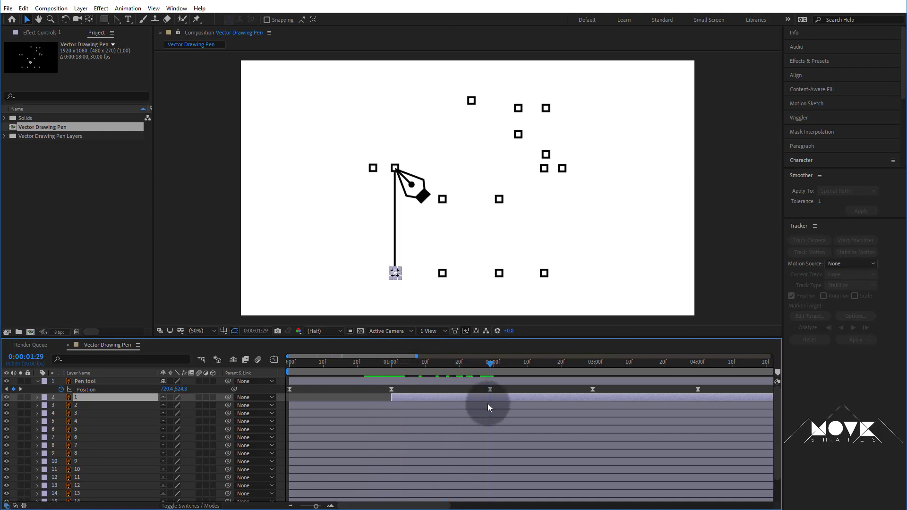
click(486, 406)
key(alt+bracketleft)
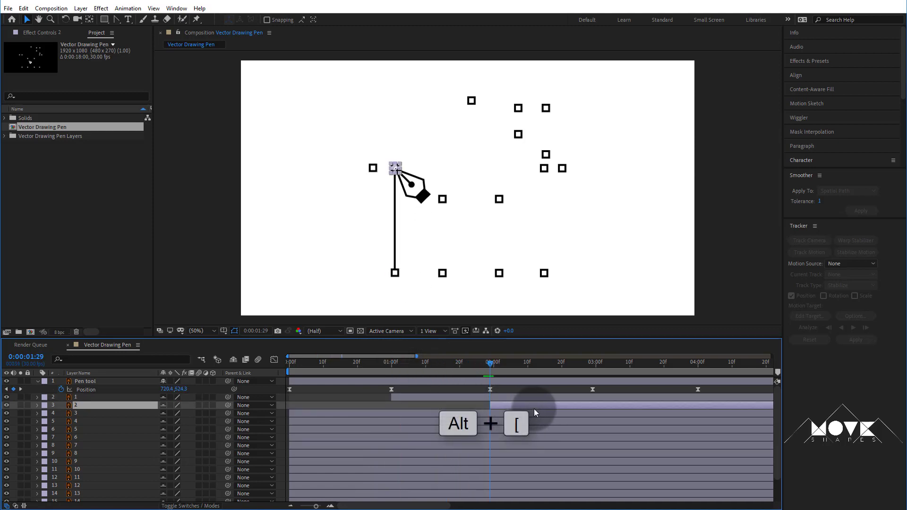
click(561, 368)
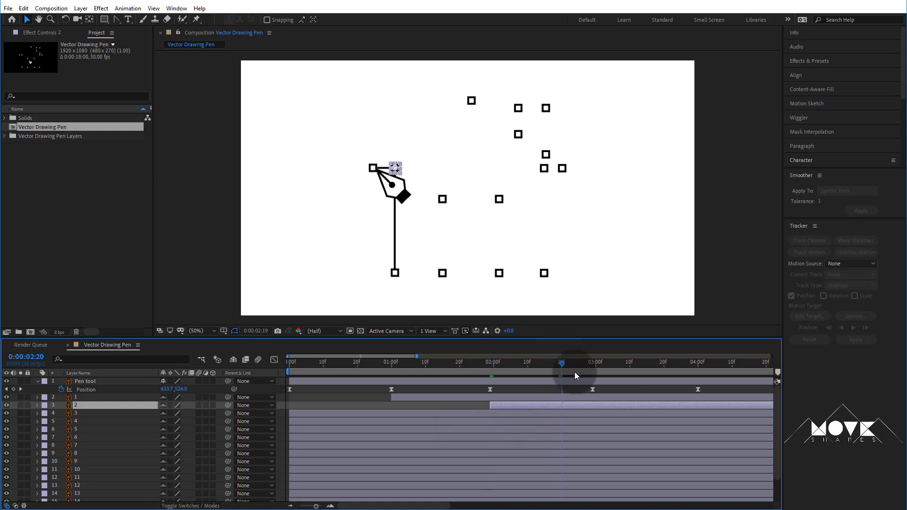
drag(575, 376, 595, 384)
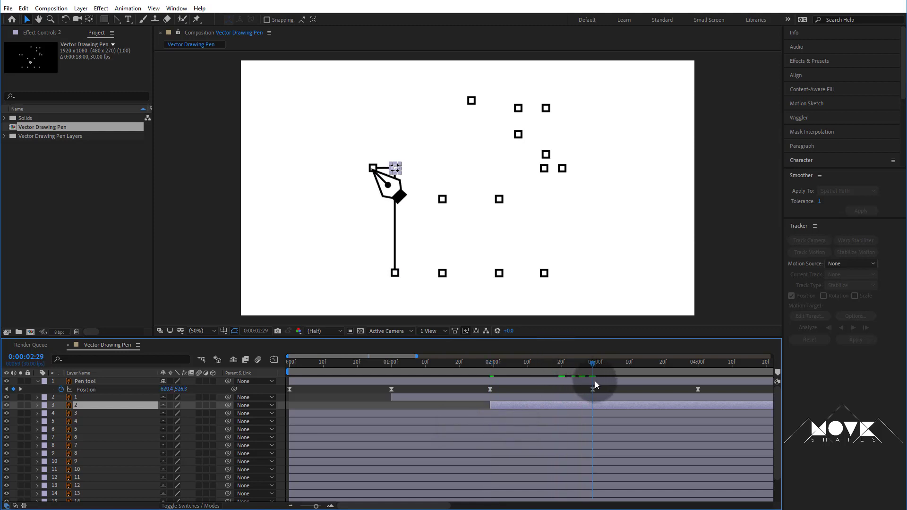
click(587, 414)
key(alt+bracketleft)
Trim the start of layer 4 to 0:00:04:00, when the pen reaches the roof peak
click(697, 372)
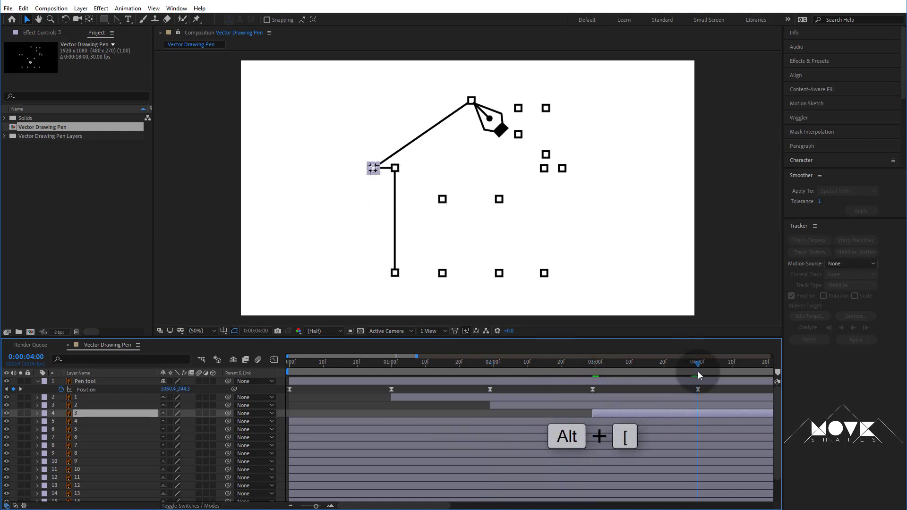
click(688, 420)
key(alt+bracketleft)
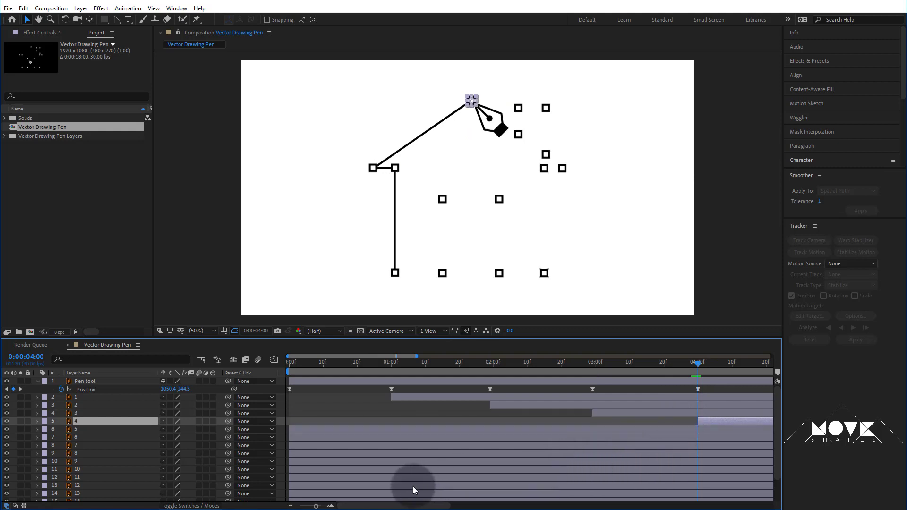
Fit the whole composition duration in view and play back the animation with the trimmed point layers
key(semicolon)
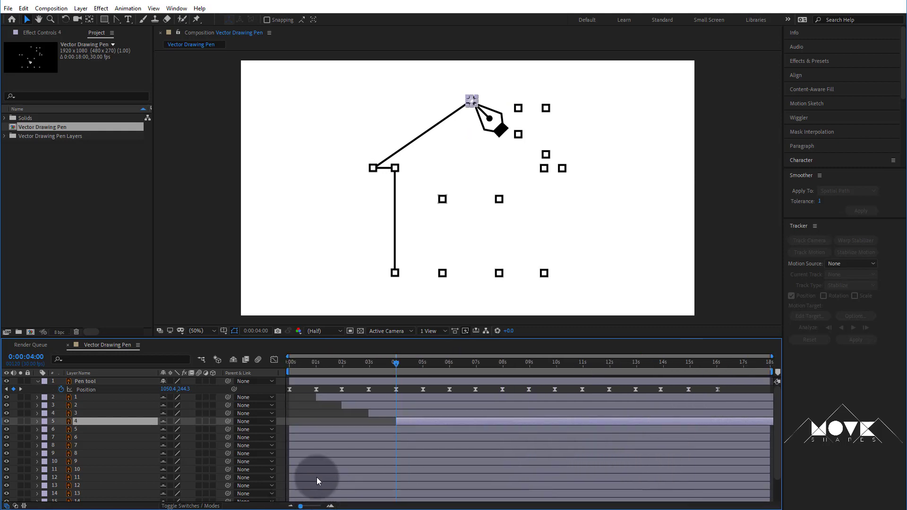
click(341, 422)
key(space)
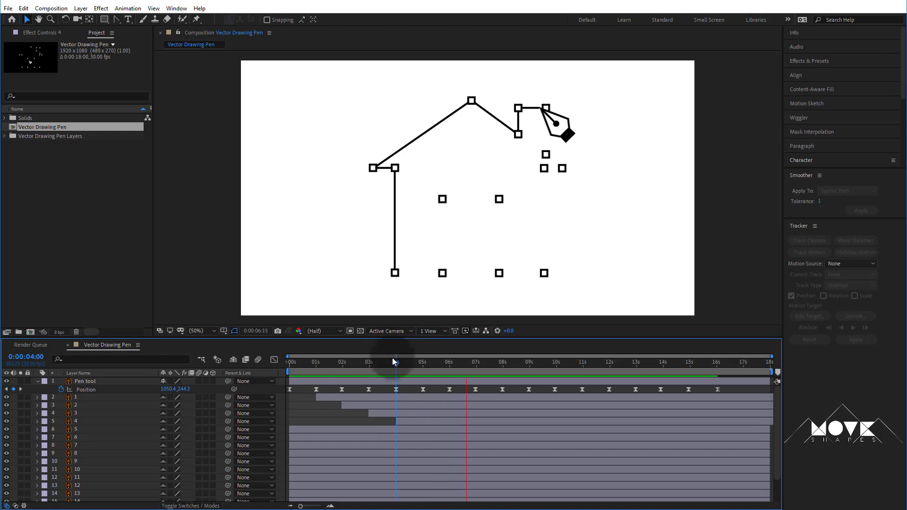
key(space)
Trim the start of layer 5 to 0:00:05:00 and of layer 6 to the pen's next Position keyframe
drag(368, 368, 421, 398)
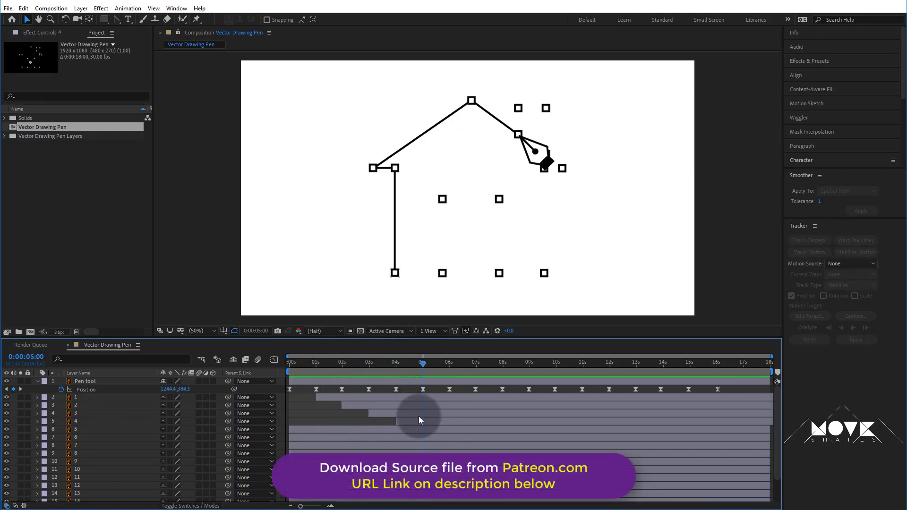
click(418, 422)
click(417, 431)
key(alt+bracketleft)
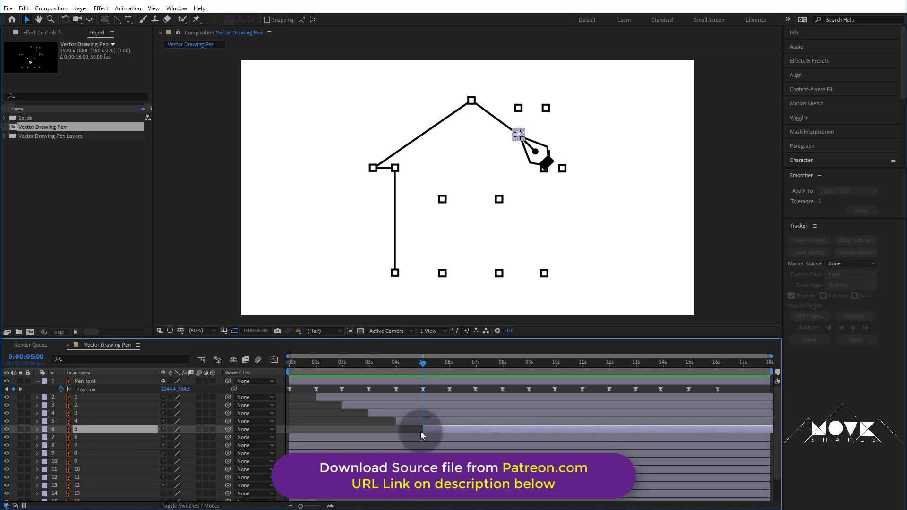
click(20, 390)
click(80, 437)
key(alt+bracketleft)
Trim the start of layer 7 to 0:00:06:29 and of layer 8 to 0:00:07:29, matching the pen's keyframes
click(21, 389)
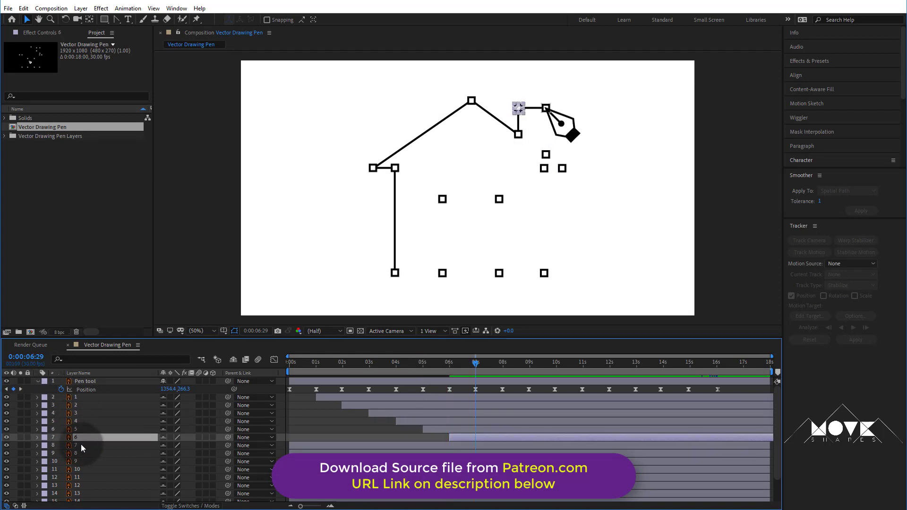
click(81, 444)
key(alt+bracketleft)
click(21, 389)
click(73, 451)
key(alt+bracketleft)
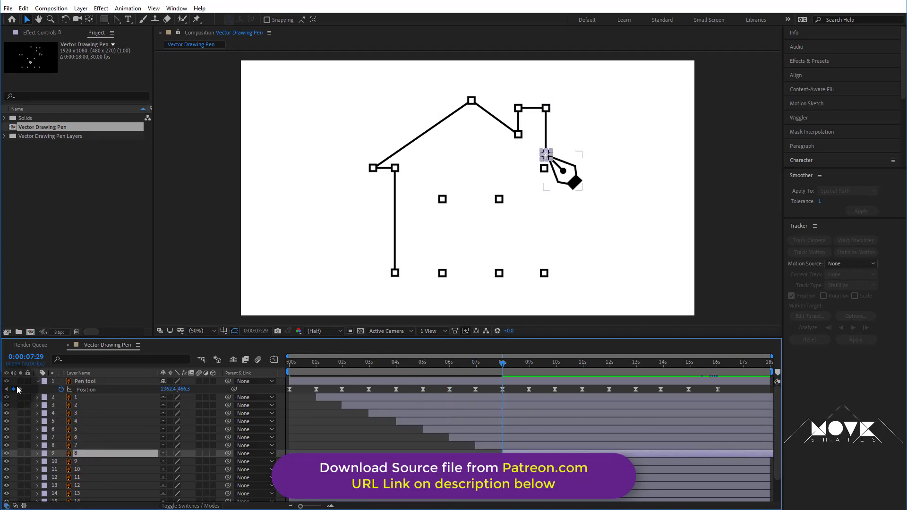
Trim the start of layer 9 to the pen's next Position keyframe and of layer 10 to the keyframe at 0:00:09:28
click(20, 389)
click(75, 460)
key(alt+bracketleft)
click(21, 389)
click(89, 469)
key(alt+bracketleft)
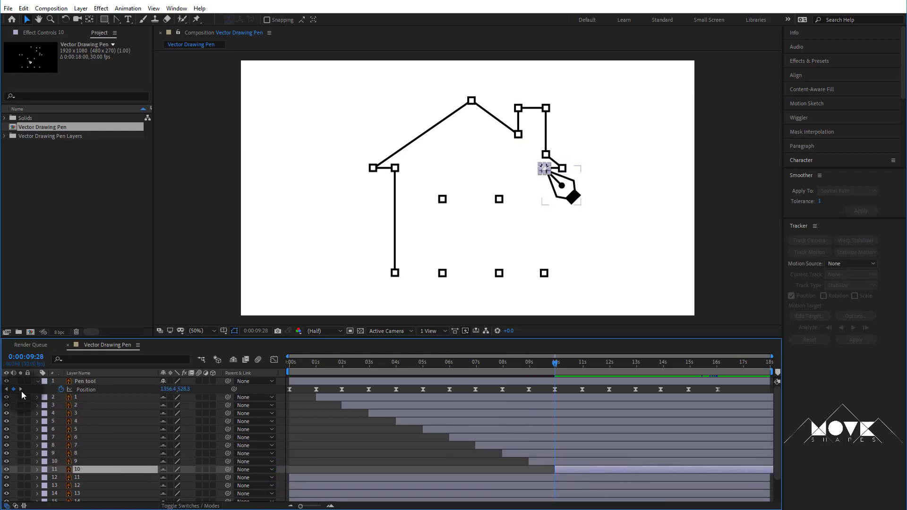
Trim the start of layer 11 to the pen's next Position keyframe and of layer 12 to the keyframe at 0:00:11:29
click(21, 390)
click(101, 475)
key(alt+bracketleft)
click(21, 390)
click(86, 484)
key(alt+bracketleft)
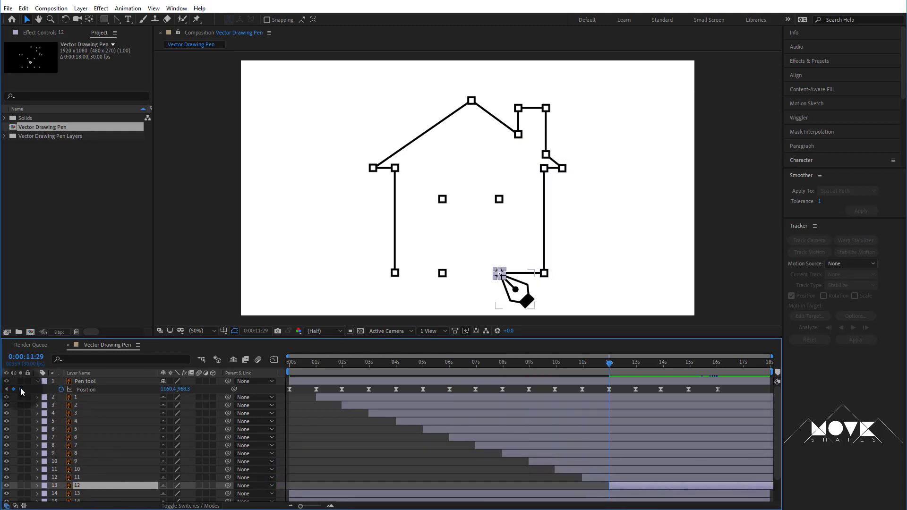
Trim the start of layer 13 to the pen's next Position keyframe and of layer 14 to the keyframe at 0:00:13:27
click(21, 389)
scroll(52, 425, down, 1)
click(80, 465)
key(alt+bracketleft)
scroll(51, 413, up, 1)
key(k)
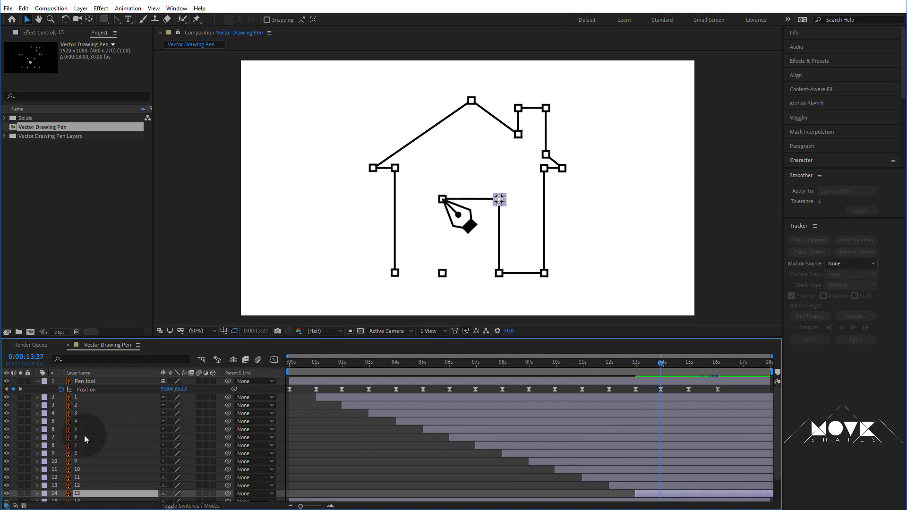
scroll(84, 434, down, 1)
click(98, 474)
key(alt+bracketleft)
Trim the start of layer 15 to the pen's Position keyframe at 0:00:14:28
scroll(63, 418, up, 1)
click(21, 388)
scroll(71, 435, down, 1)
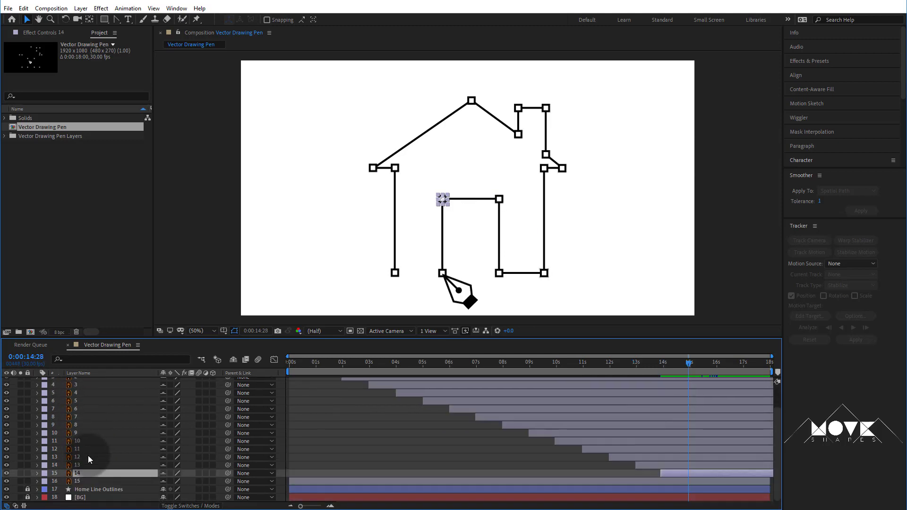
click(92, 478)
key(alt+bracketleft)
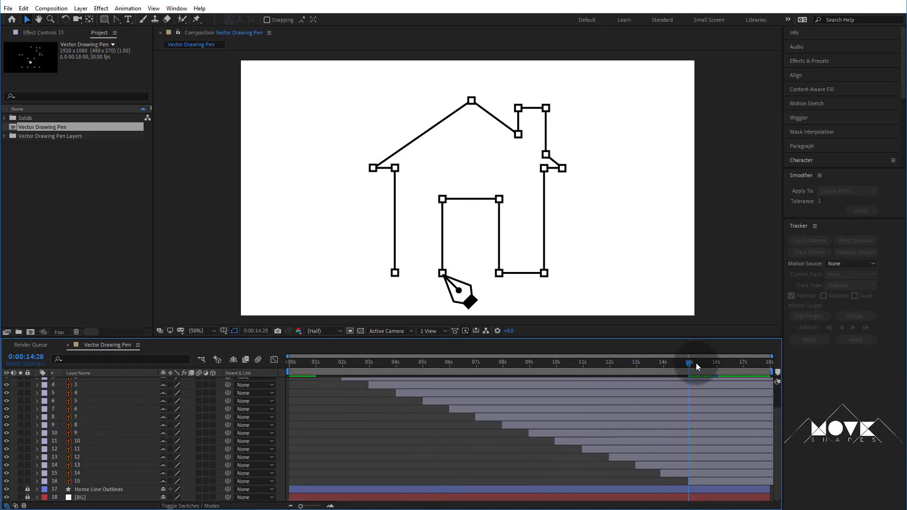
At 0:00:17:05, move the pen below the bottom edge of the canvas to keyframe its exit, and play back the ending
drag(710, 369, 707, 392)
scroll(690, 396, up, 1)
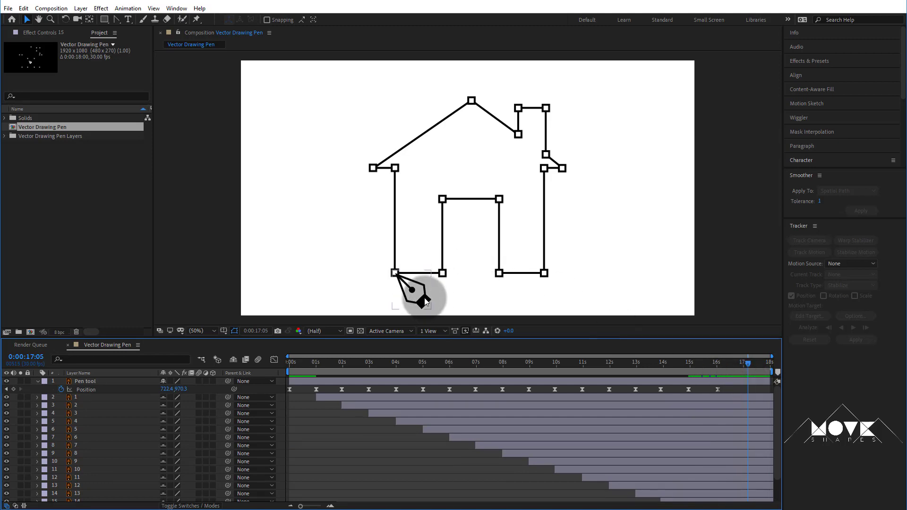
drag(425, 301, 568, 349)
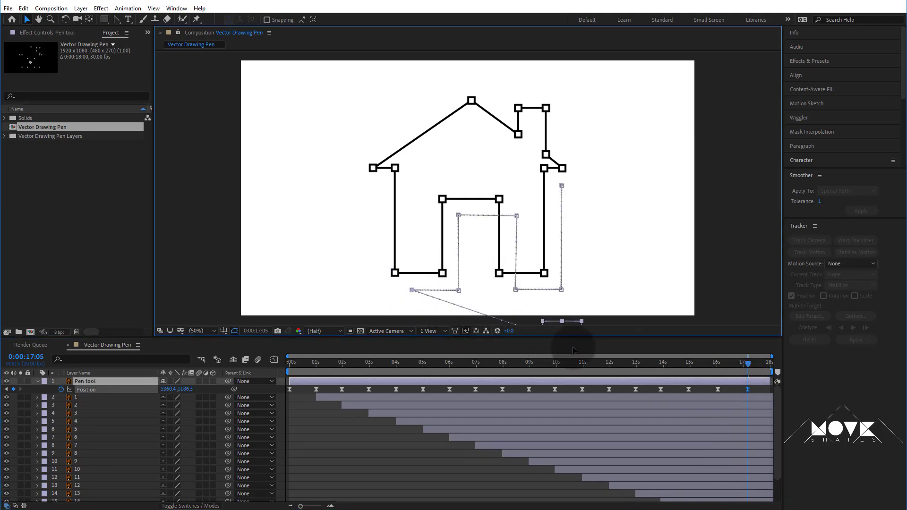
click(740, 392)
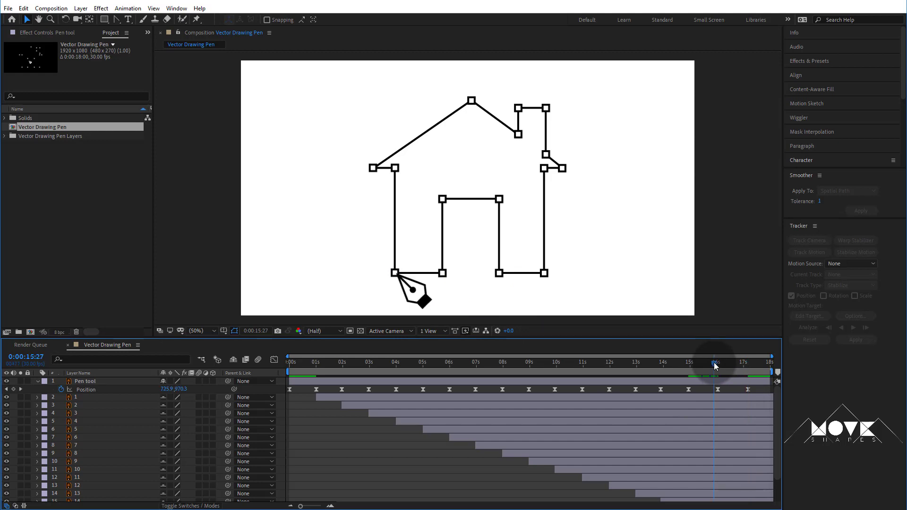
key(space)
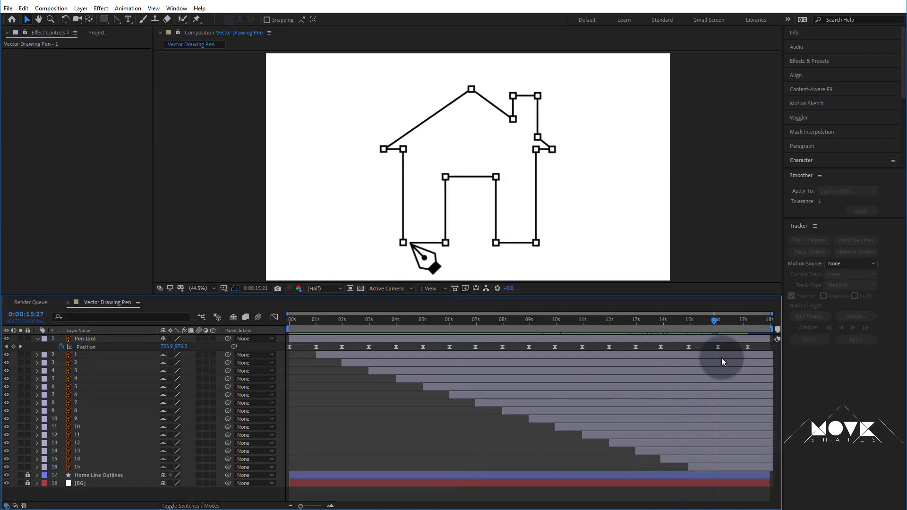
Apply a Generate > Fill effect to point layer 1 and set its color to black
click(385, 353)
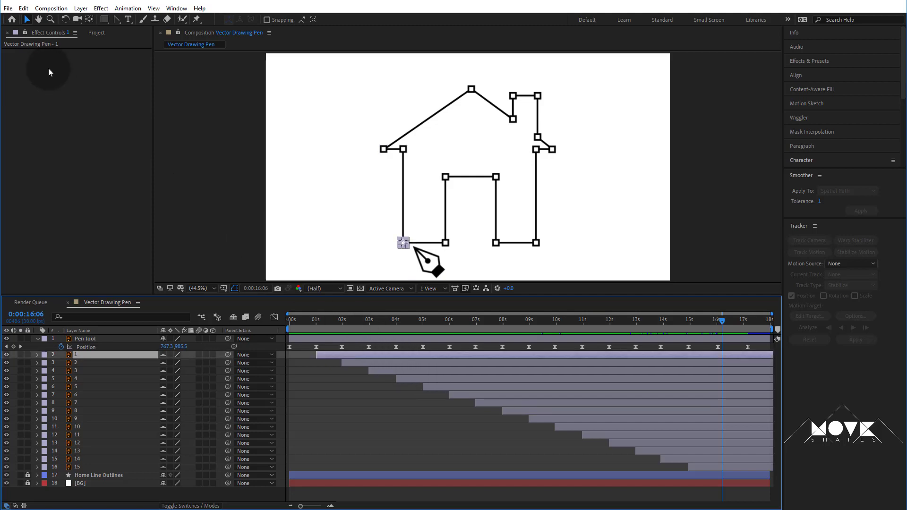
right_click(61, 88)
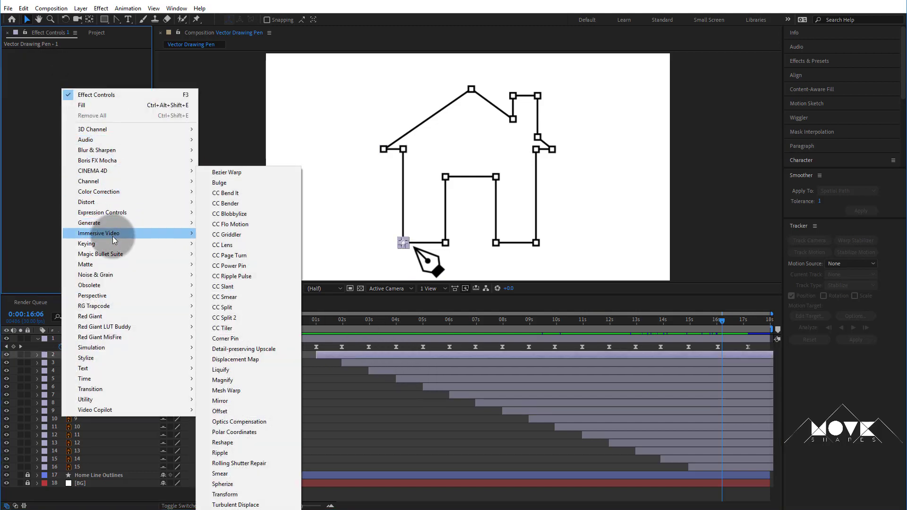
mouse_move(106, 224)
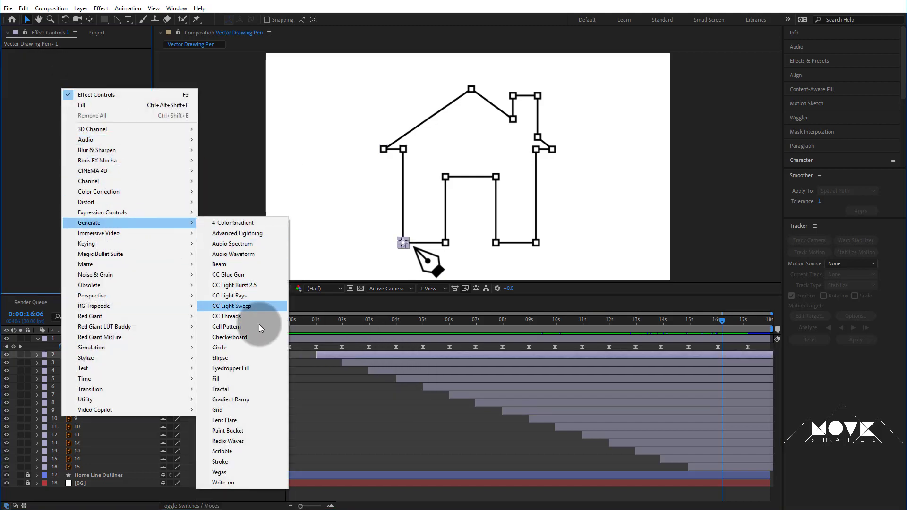
click(250, 378)
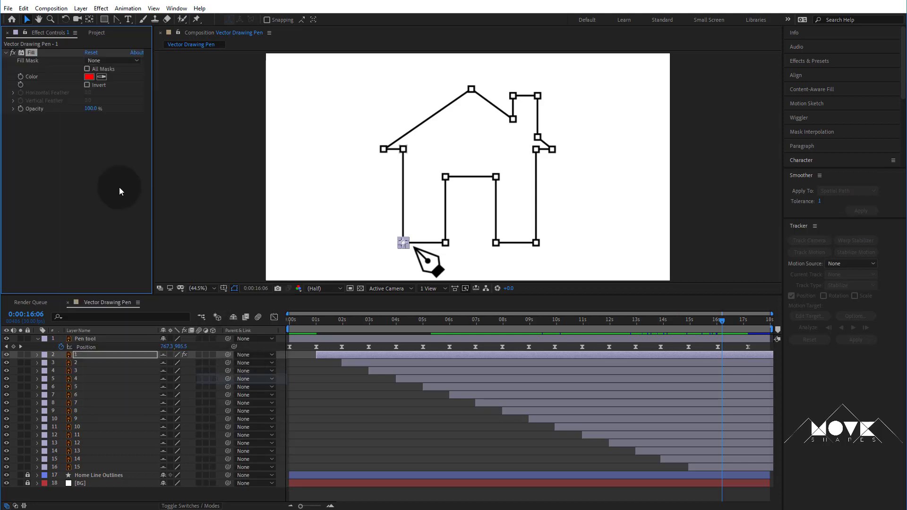
click(89, 77)
drag(62, 97, 15, 136)
click(210, 13)
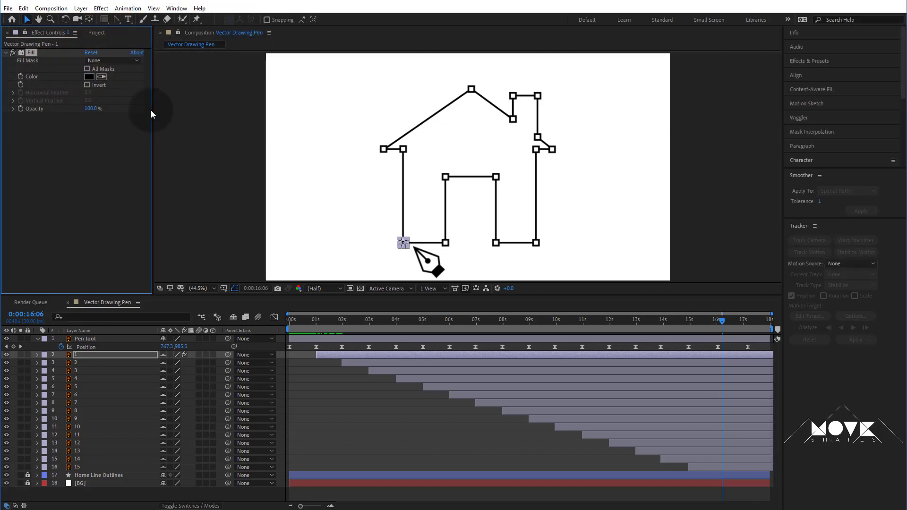
click(100, 139)
click(681, 228)
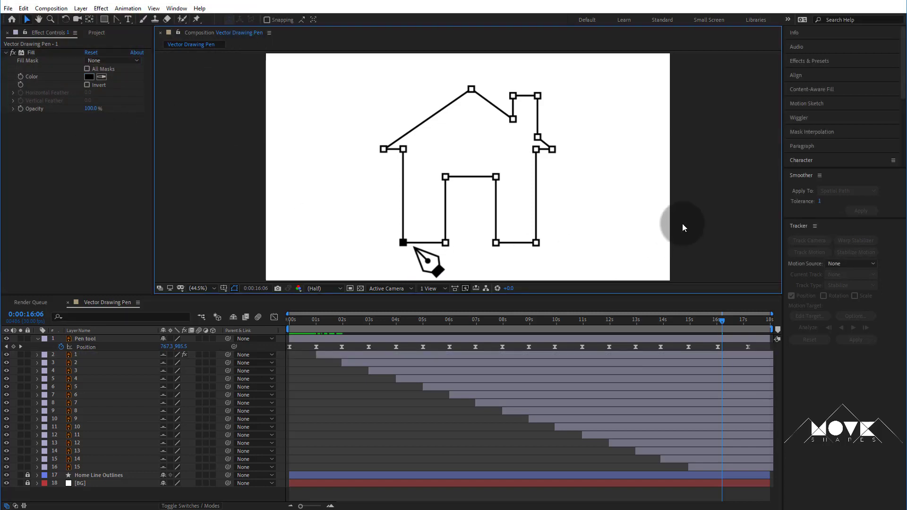
Copy the black Fill effect from layer 1 and paste it onto layers 2 through 15
click(31, 52)
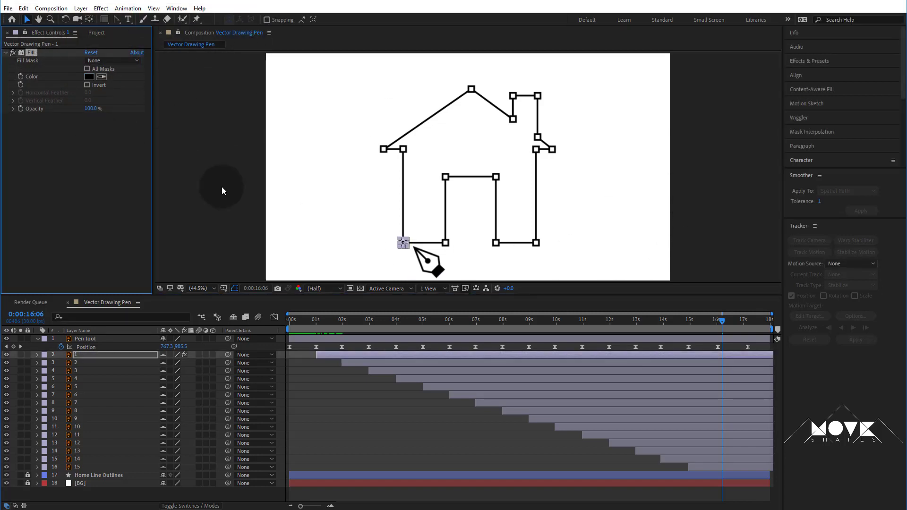
click(23, 8)
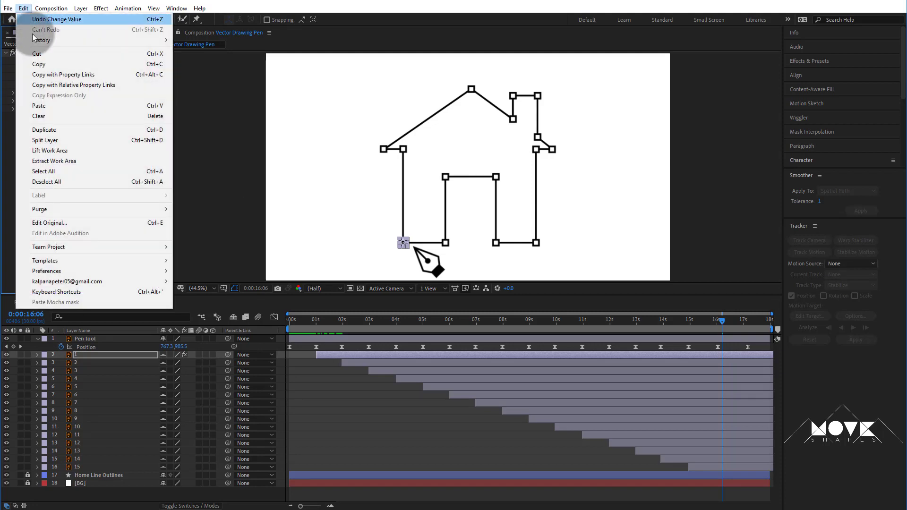
click(52, 66)
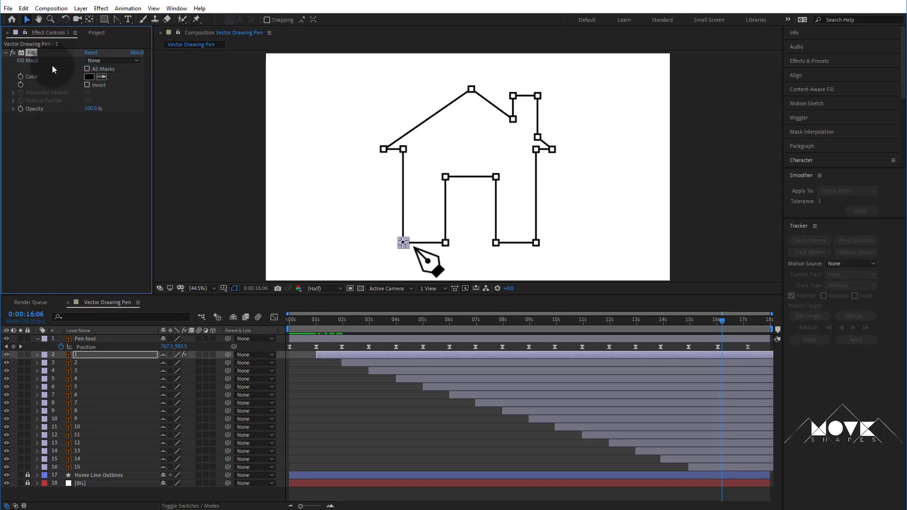
click(403, 361)
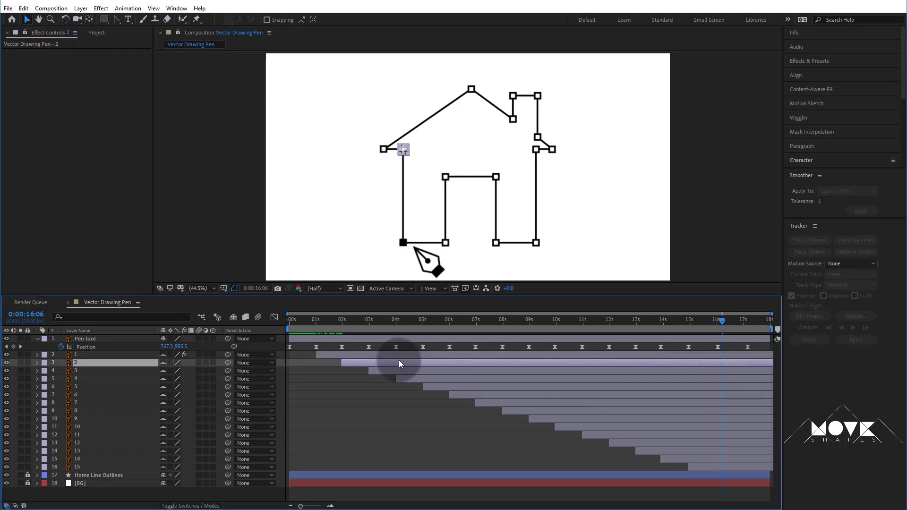
shift+click(725, 467)
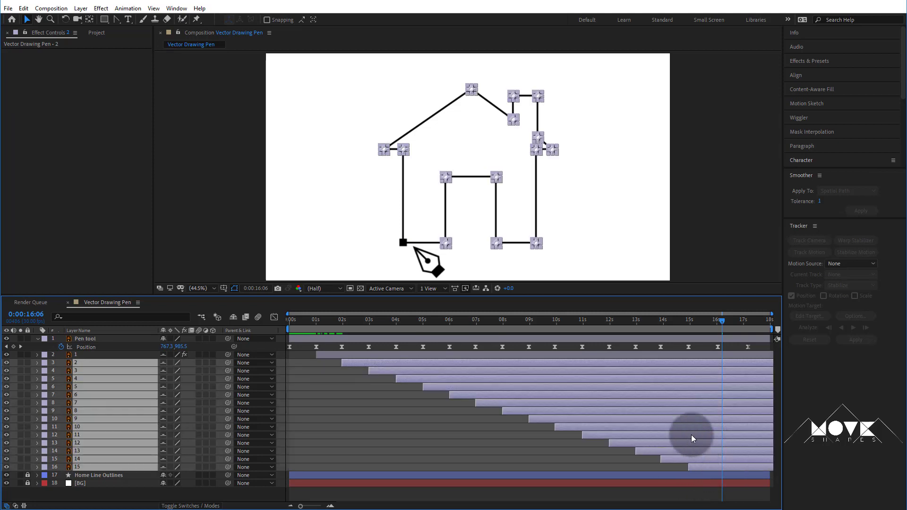
click(22, 10)
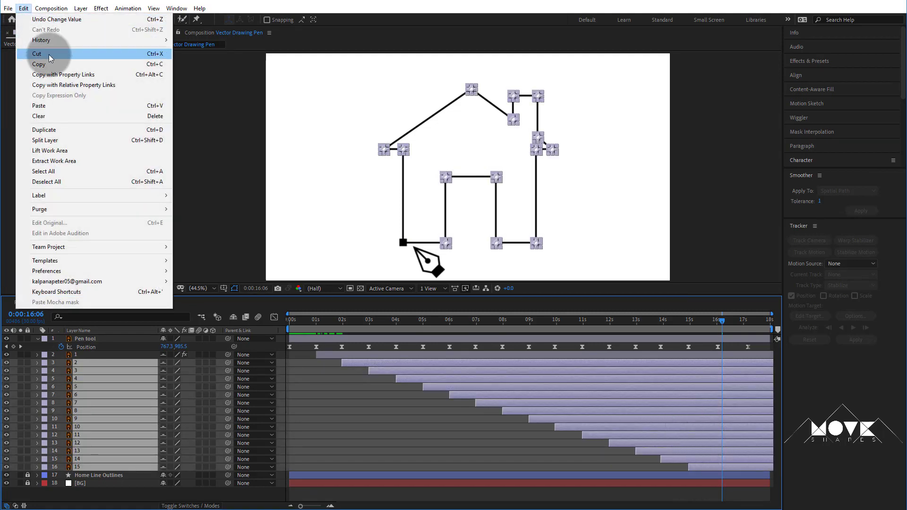
click(67, 105)
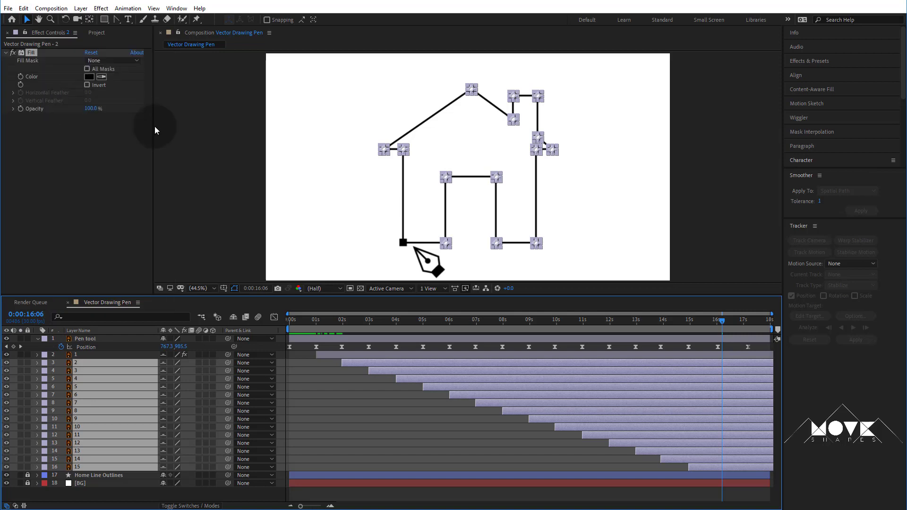
click(707, 191)
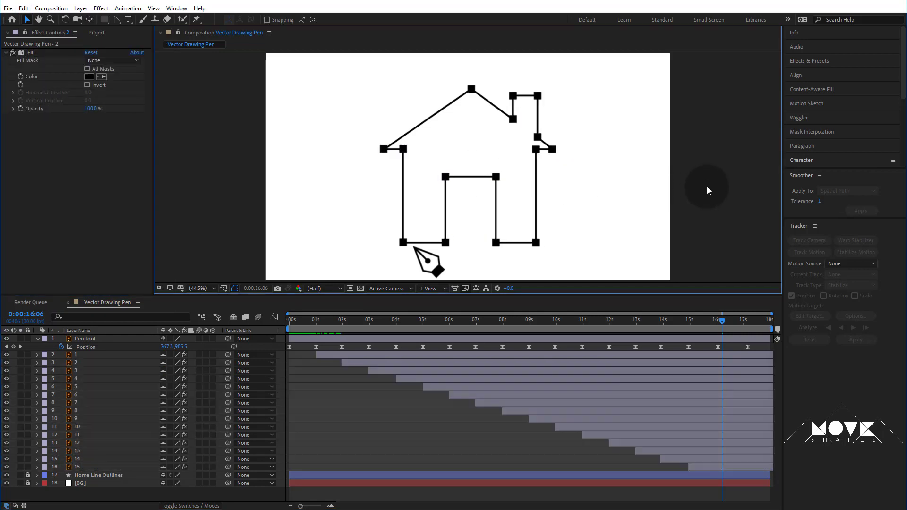
Split point layer 1 at the pen's Position keyframe at 0:00:01:29
mouse_move(357, 321)
mouse_down()
mouse_move(342, 318)
mouse_move(688, 384)
mouse_move(352, 349)
mouse_move(283, 361)
mouse_up()
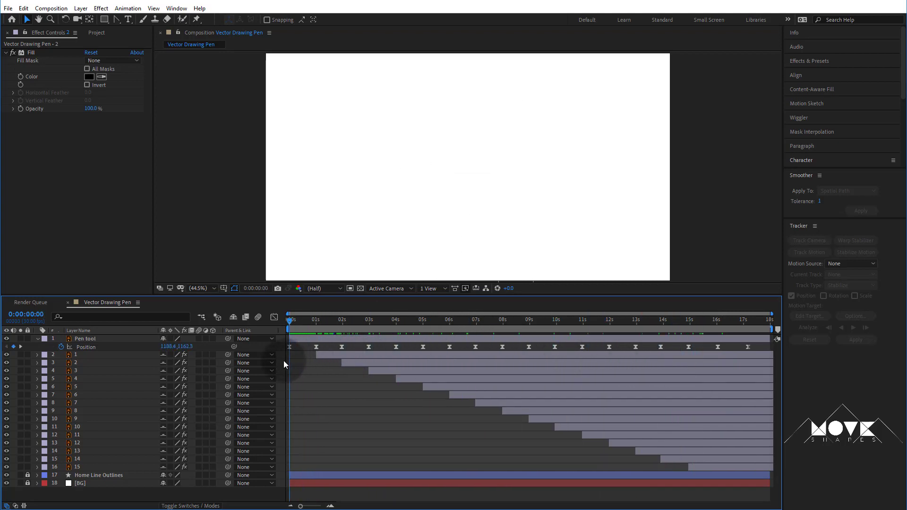
click(20, 347)
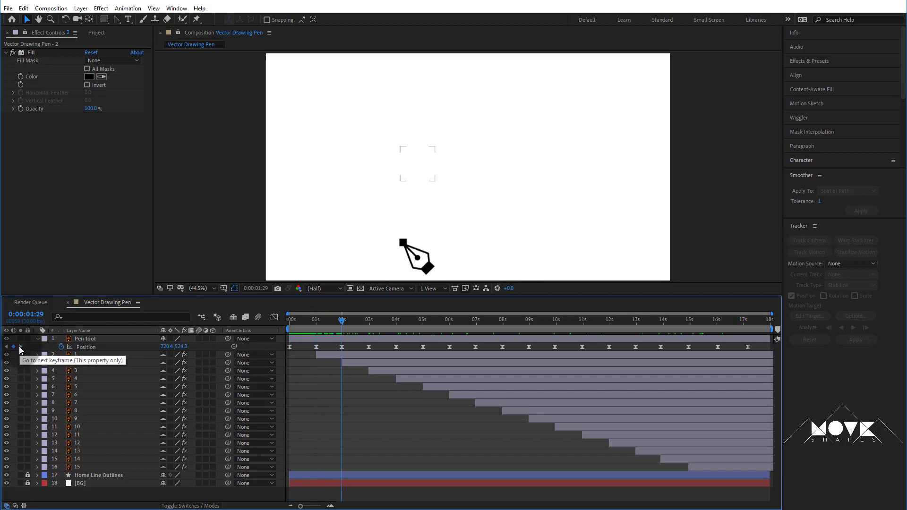
click(318, 355)
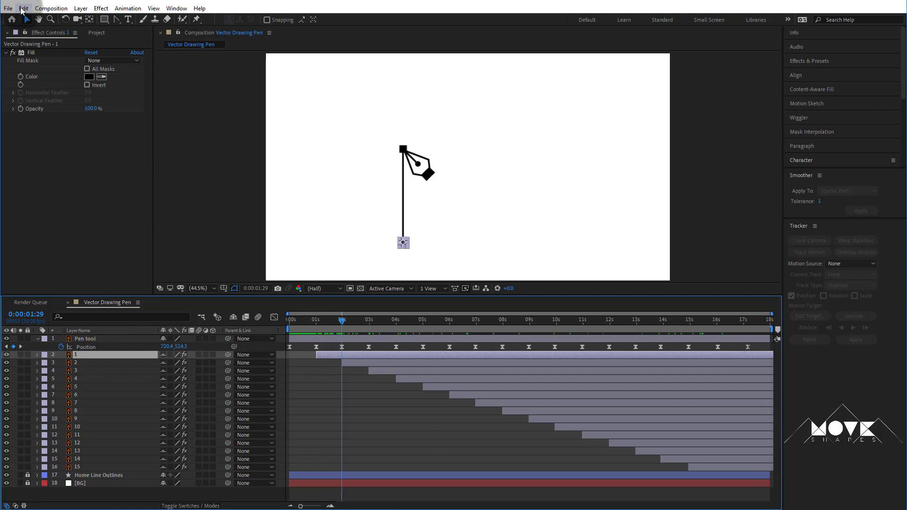
click(23, 8)
click(64, 140)
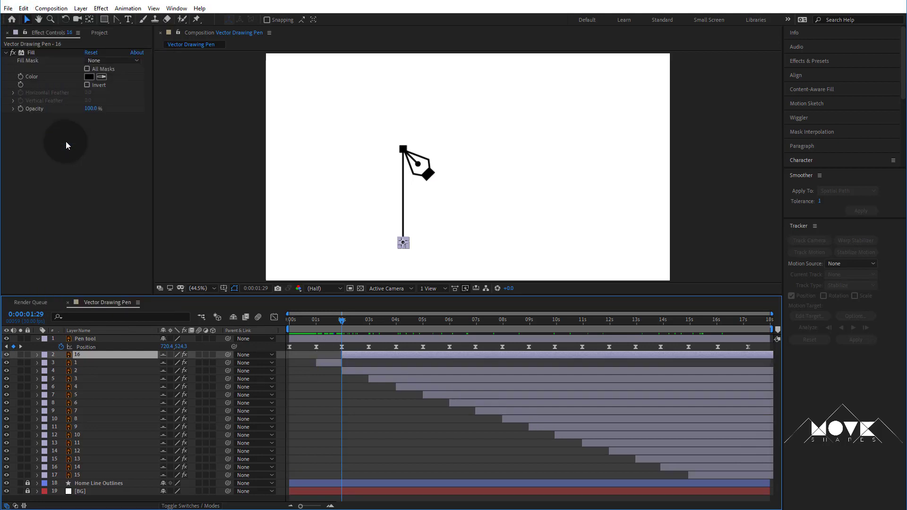
Disable the Fill effect on the second half of the split point layer 1
click(13, 54)
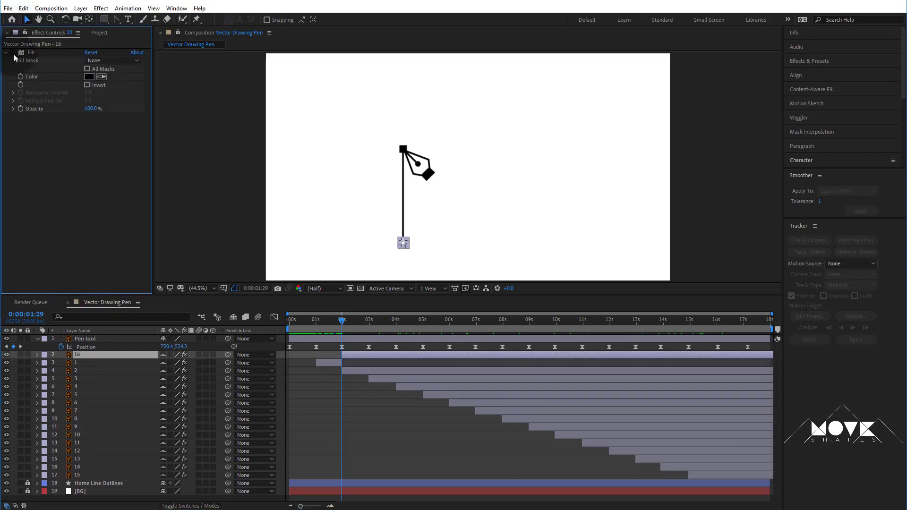
click(417, 394)
click(350, 338)
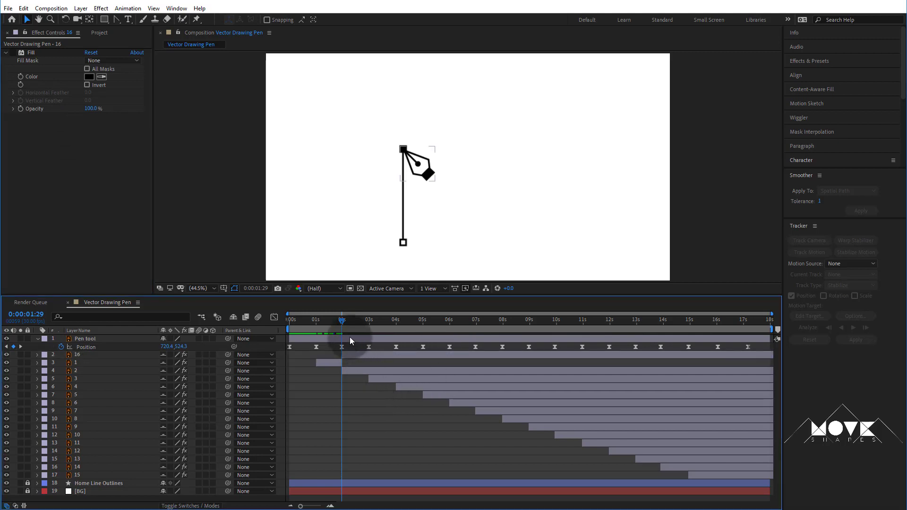
Split point layer 2 at the pen's Position keyframe at 0:00:02:29 and disable the Fill effect on its second half
drag(345, 319, 360, 329)
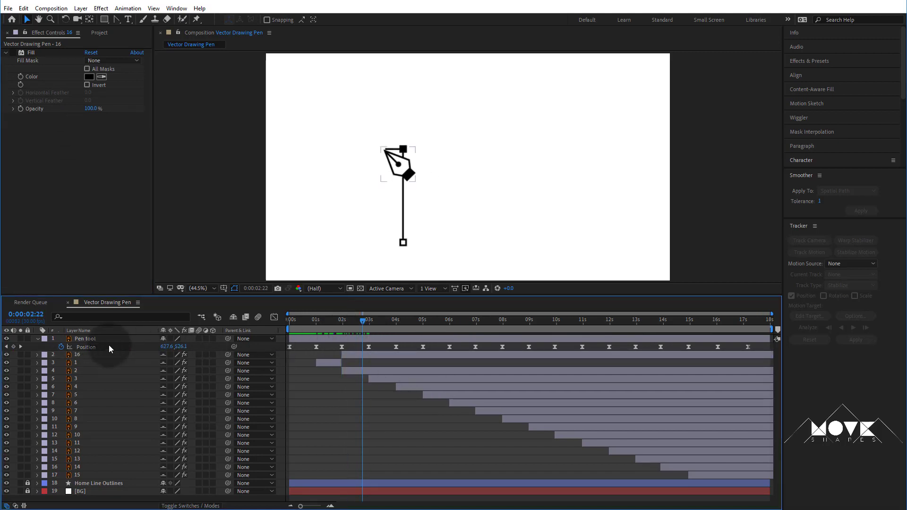
click(374, 376)
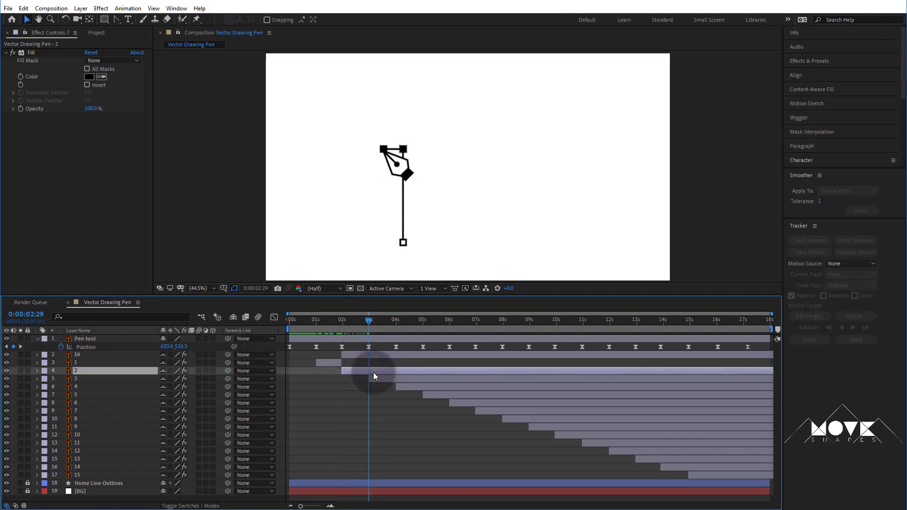
click(23, 8)
click(66, 140)
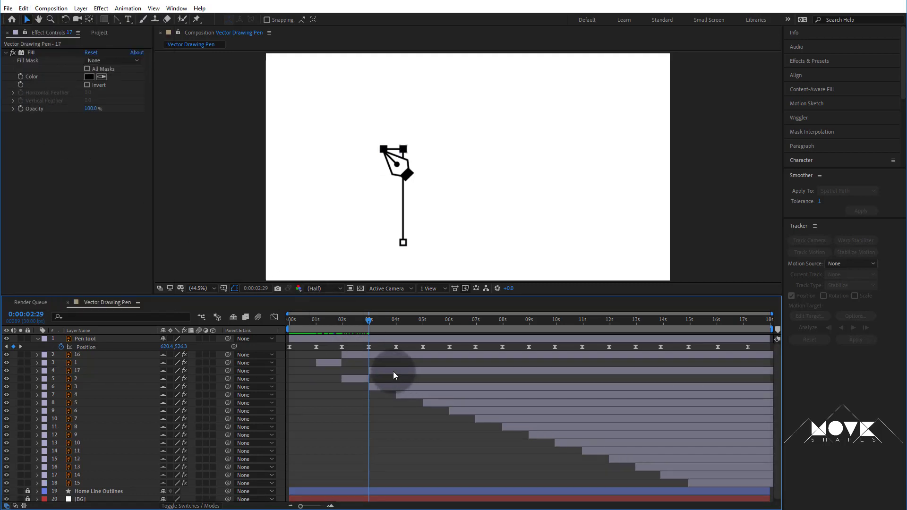
click(28, 52)
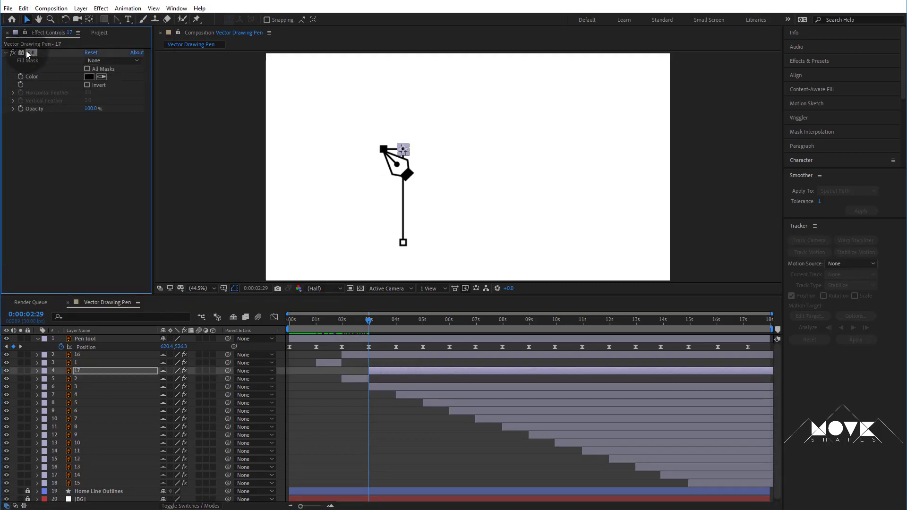
click(430, 462)
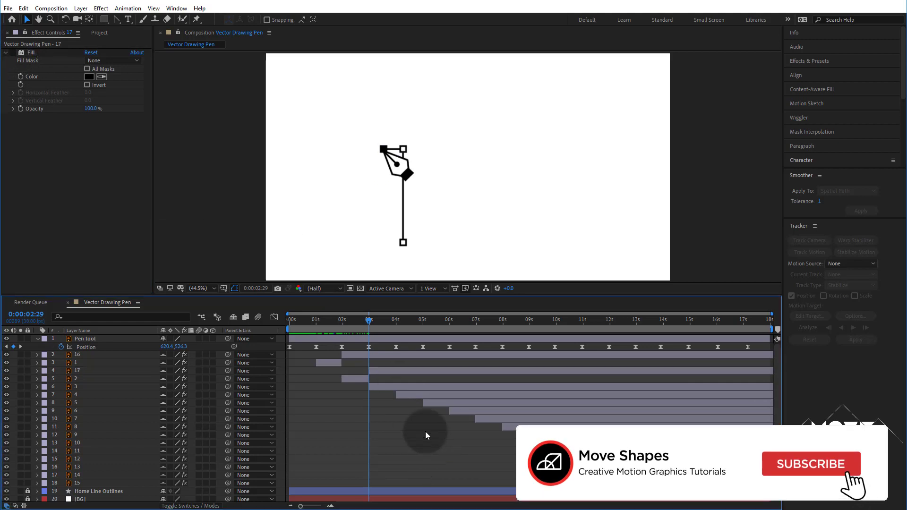
Split point layer 3 at the pen's Position keyframe at 0:00:04:00 and disable the Fill effect on its second half
mouse_move(376, 339)
mouse_down()
mouse_move(381, 328)
mouse_move(396, 339)
mouse_up()
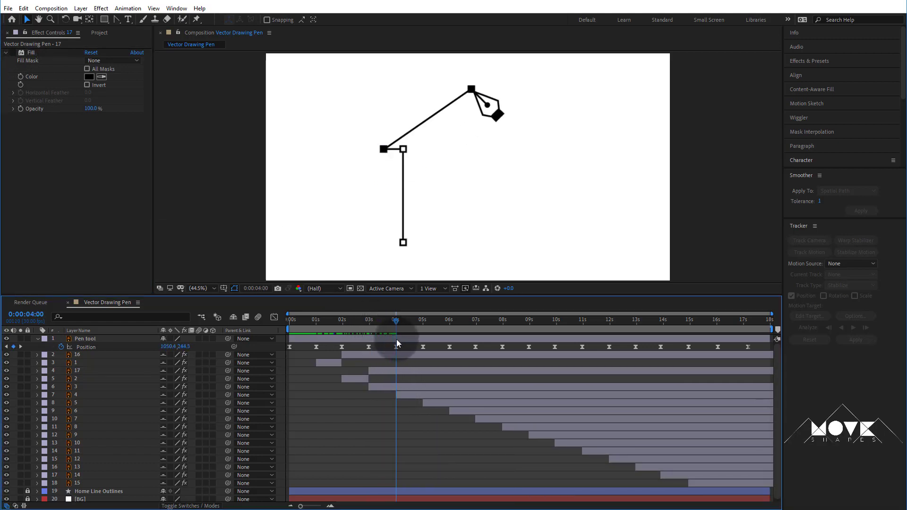
click(402, 388)
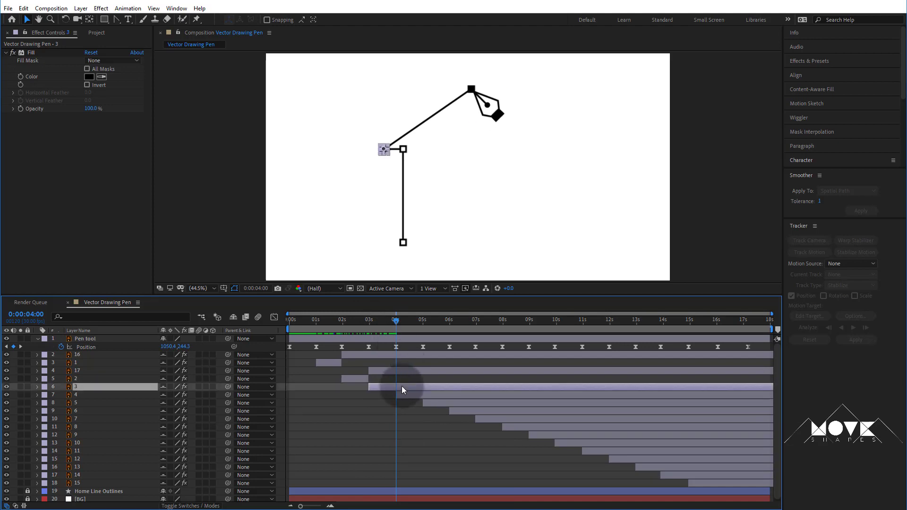
click(21, 9)
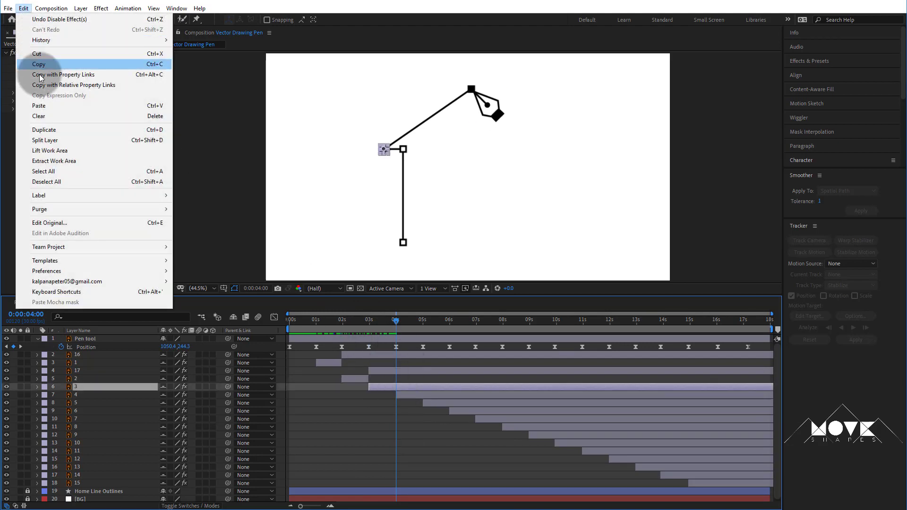
click(61, 138)
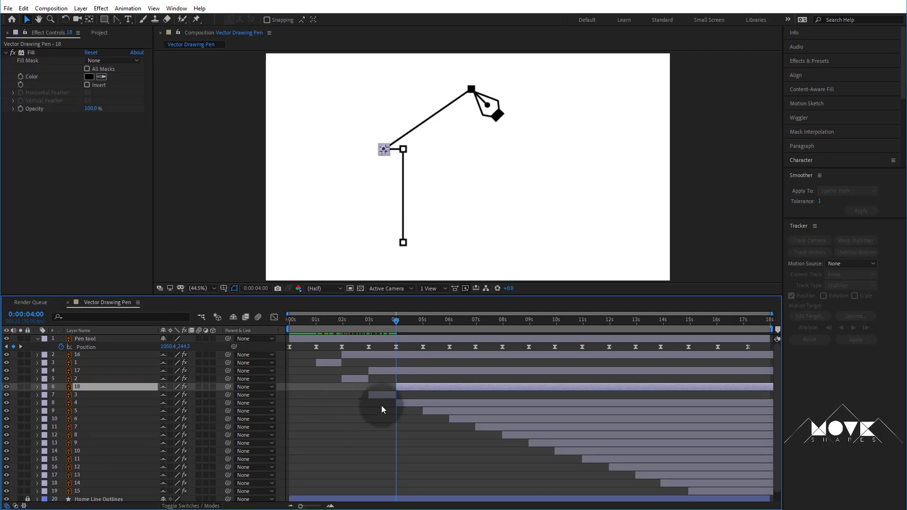
click(12, 53)
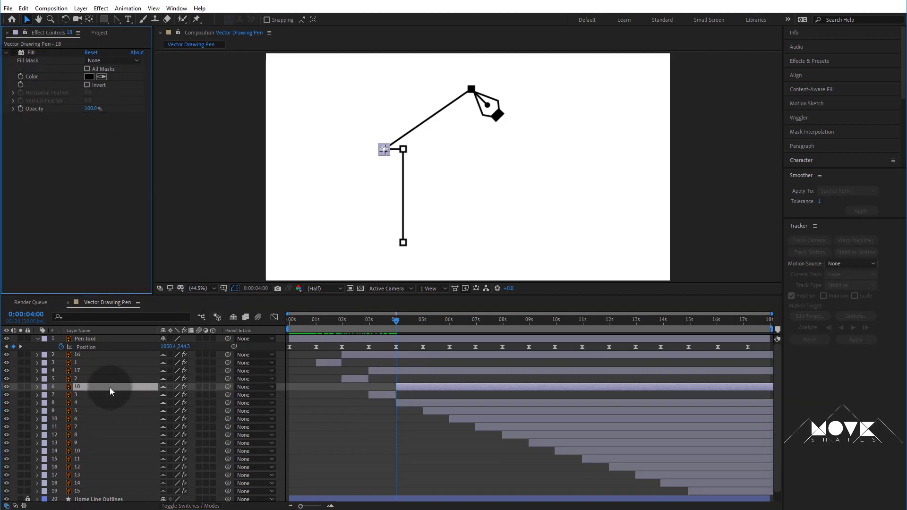
Split point layer 4 at the pen's Position keyframe at 0:00:05:00 and disable the Fill effect on its second half
click(19, 343)
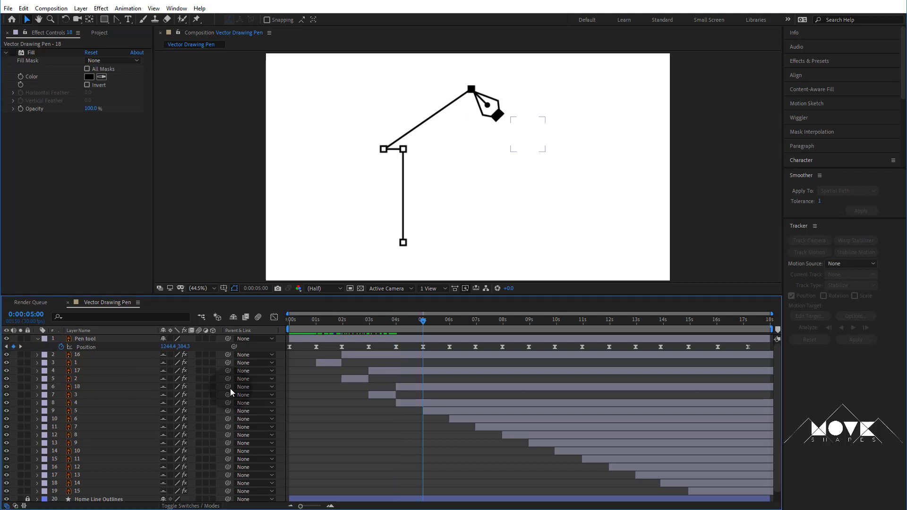
click(412, 404)
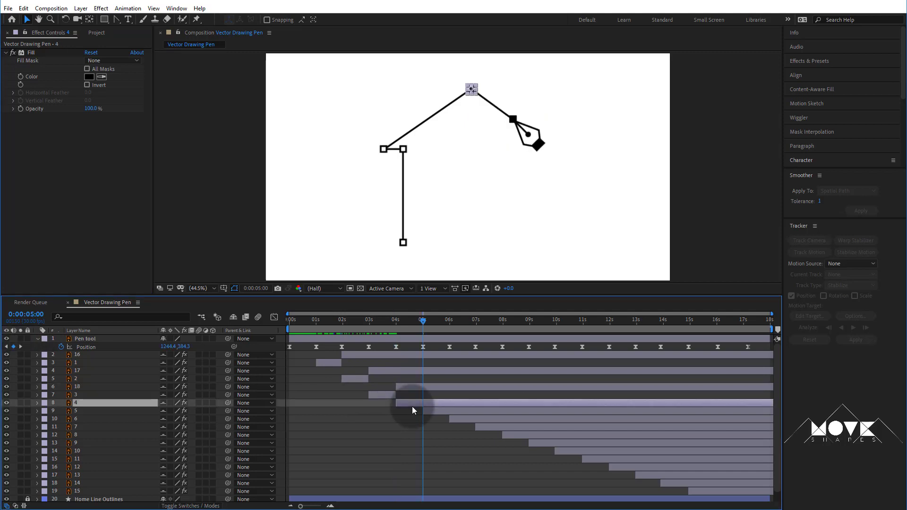
click(24, 9)
click(60, 123)
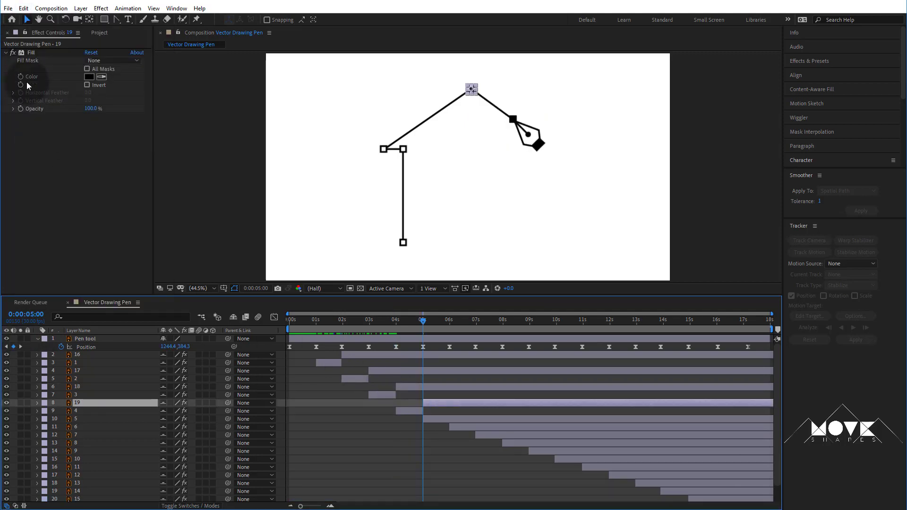
click(13, 53)
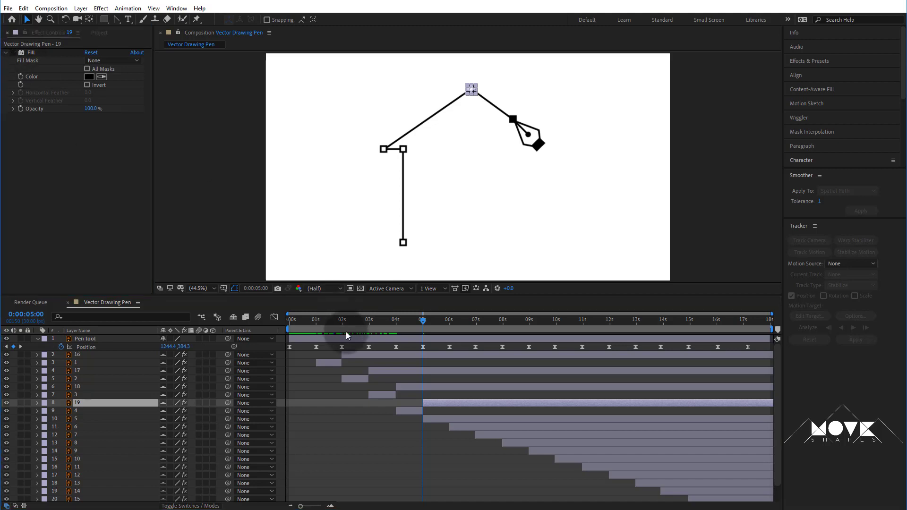
Split point layers 5 and 6 at the pen keyframes near 6 and 7 seconds, disabling Fill on each second half
click(435, 419)
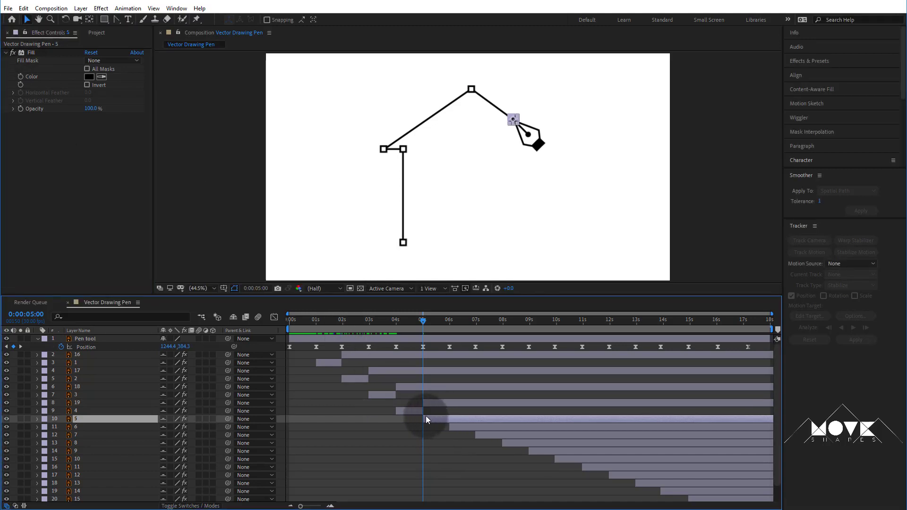
click(24, 8)
click(61, 124)
click(13, 53)
click(20, 346)
click(460, 434)
click(23, 8)
click(61, 123)
click(13, 53)
Split point layer 7 near 8 seconds and layer 8 at 0:00:08:29, disabling Fill on each second half
click(506, 449)
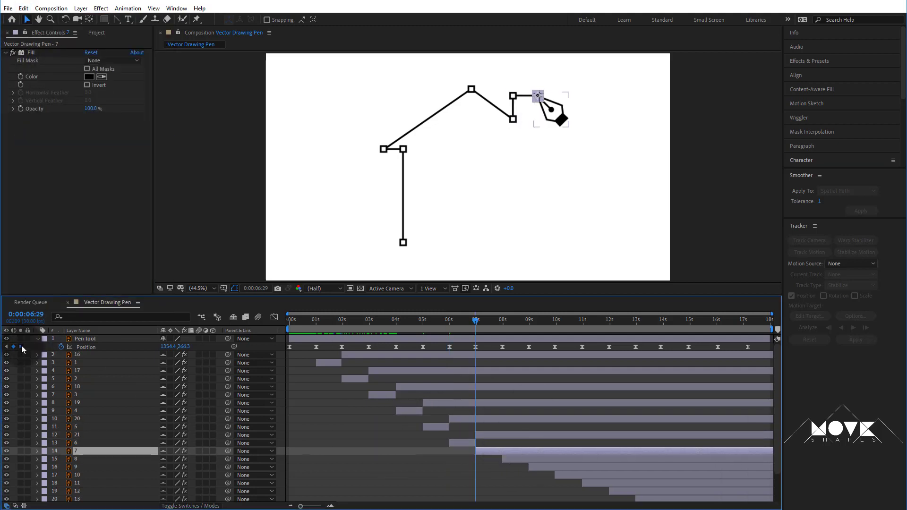
click(20, 346)
click(23, 8)
click(61, 140)
click(13, 52)
click(505, 465)
click(21, 347)
click(67, 140)
click(12, 53)
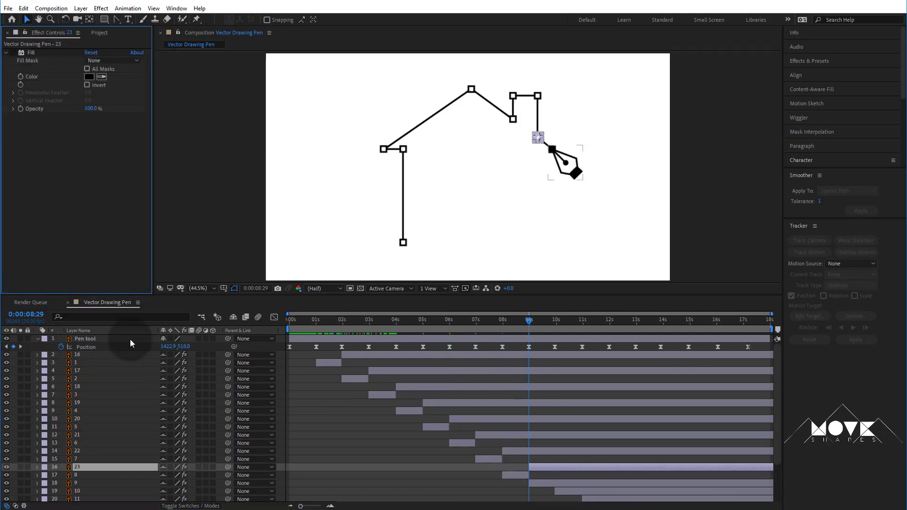
Split point layers 9 and 10 at the pen keyframes near 10 and 11 seconds, disabling Fill on each second half
click(21, 347)
click(533, 483)
click(23, 8)
click(61, 140)
click(13, 53)
scroll(700, 456, down, 3)
mouse_move(555, 321)
mouse_down()
mouse_move(582, 333)
mouse_move(689, 331)
mouse_move(716, 341)
mouse_up()
click(579, 441)
click(23, 8)
click(61, 140)
click(12, 53)
Split point layers 11 and 12 at the pen keyframes near 12 and 13 seconds, disabling Fill on each second half
click(607, 456)
click(23, 8)
click(60, 140)
click(13, 52)
click(649, 473)
click(636, 325)
click(23, 8)
click(61, 140)
click(13, 53)
Split point layers 13 and 14 at the pen keyframes near 14 and 15 seconds, disabling Fill on each second half
click(660, 488)
click(23, 8)
click(60, 140)
click(12, 53)
scroll(689, 425, down, 2)
click(23, 8)
click(60, 140)
click(12, 53)
Split point layer 15 at the pen keyframe near 16 seconds and disable the Fill effect on its second half
click(744, 488)
click(23, 8)
click(60, 140)
click(12, 53)
Play back the composition to preview the pen drawing the house with the changing corner points
click(750, 220)
key(space)
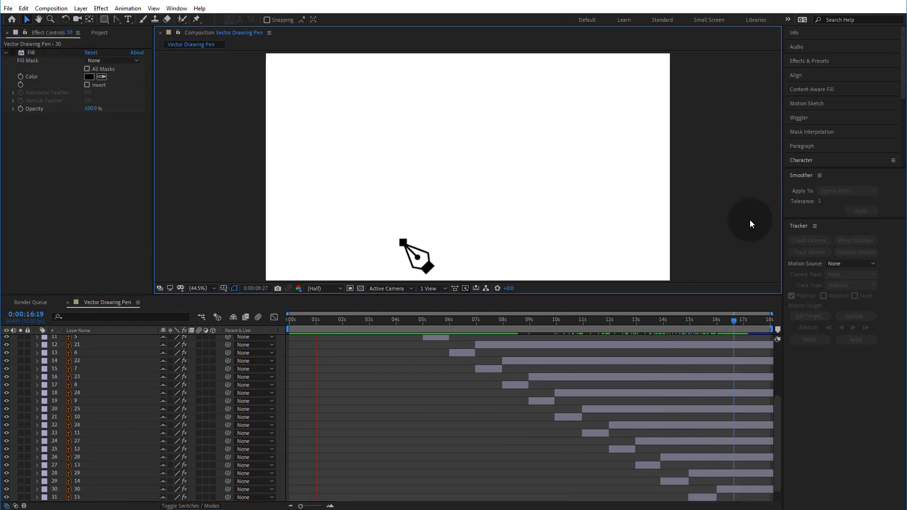